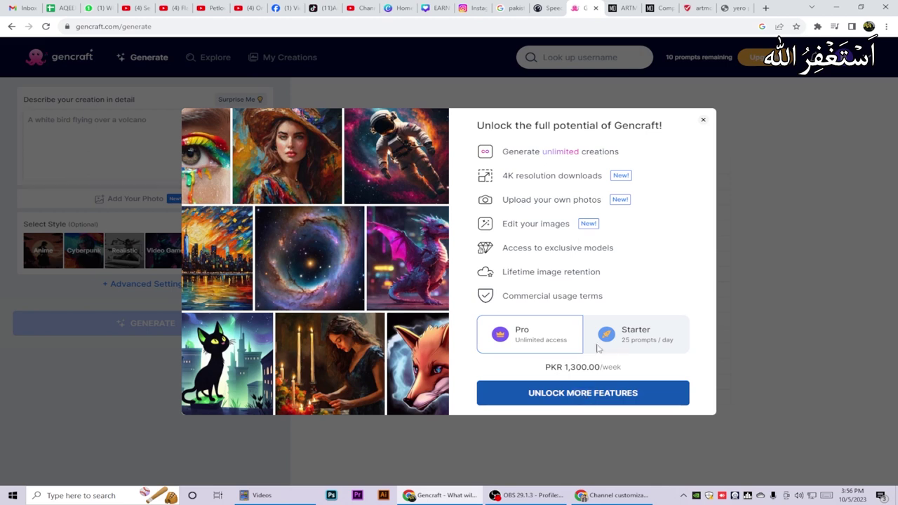
Dismiss the Gencraft upgrade offer and reload the Gmail inbox
click(703, 123)
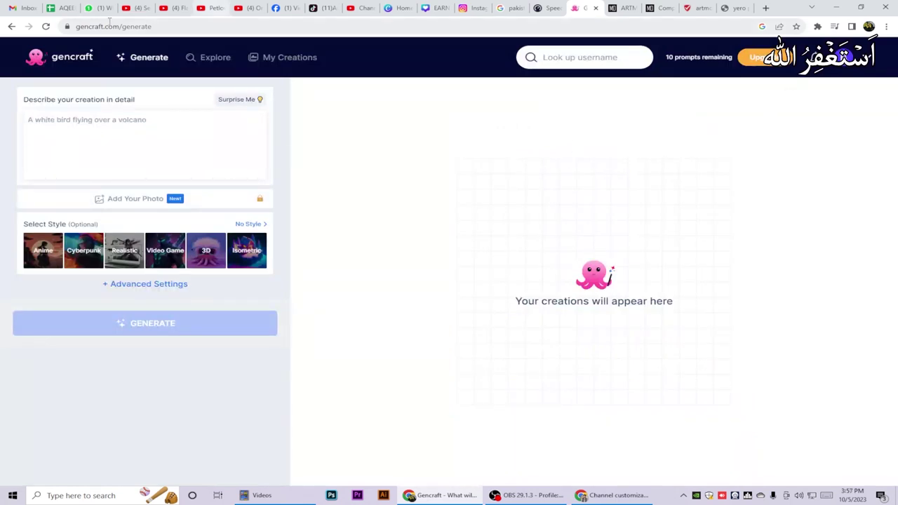
click(17, 7)
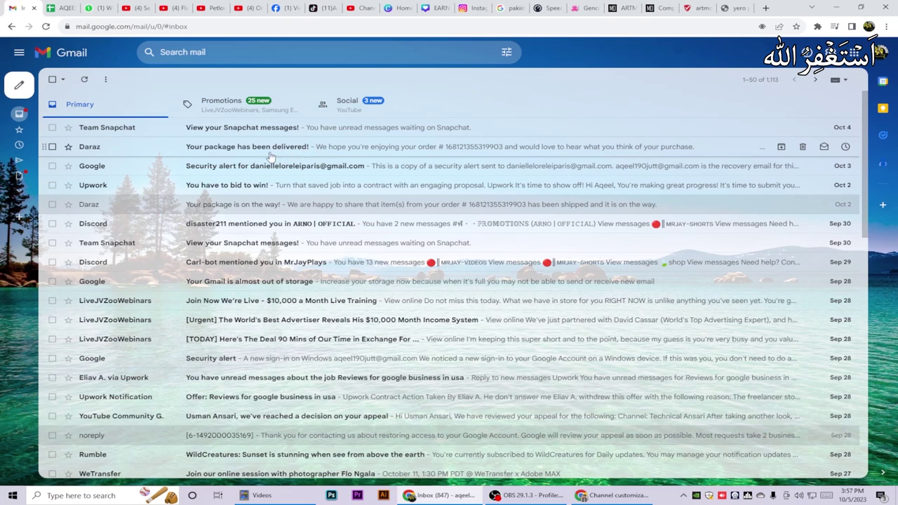
key(F5)
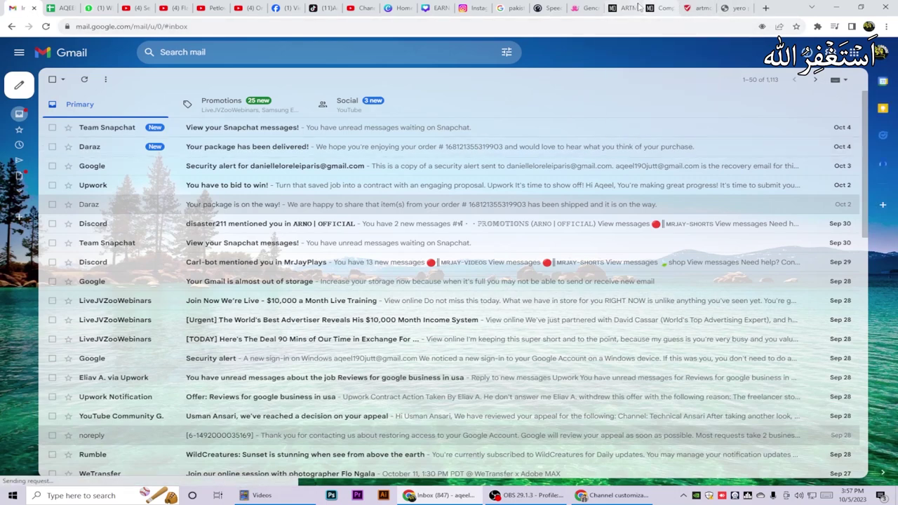
Generate images in Gencraft from the prompt "loin runing 3d digital"
click(621, 8)
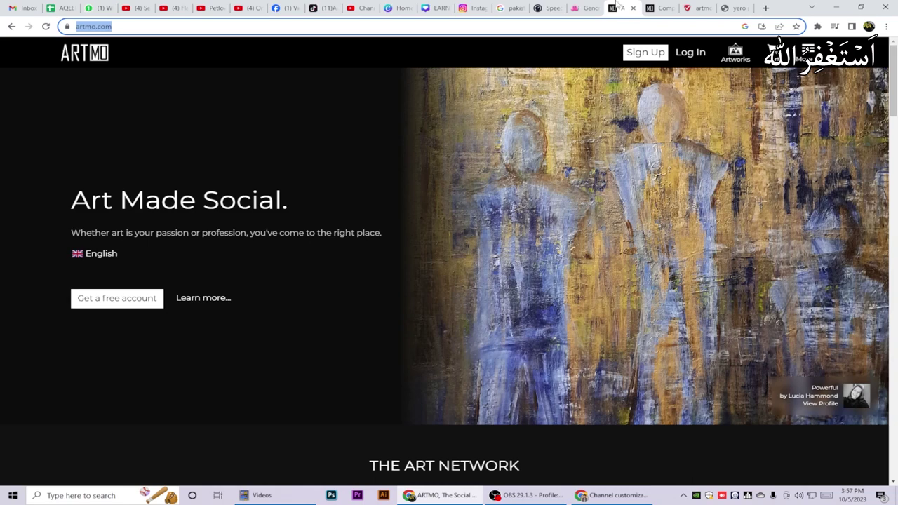
click(583, 8)
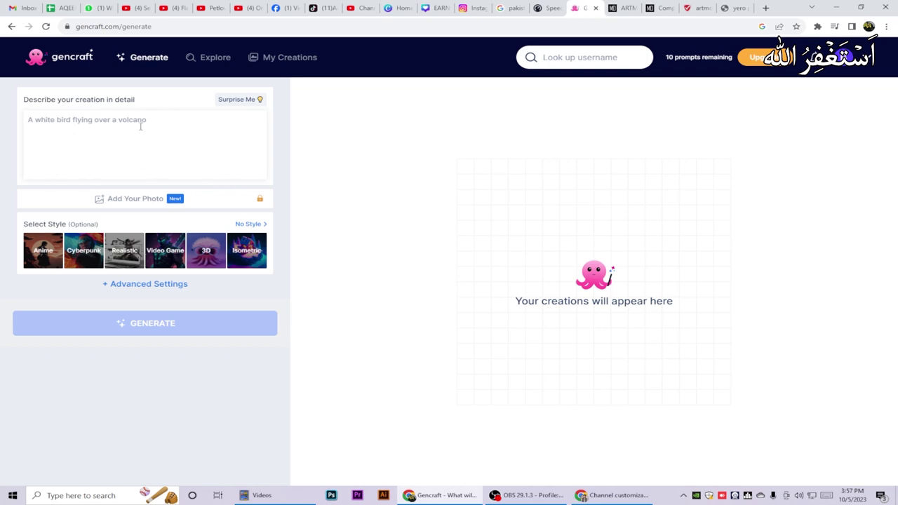
click(101, 125)
text(I)
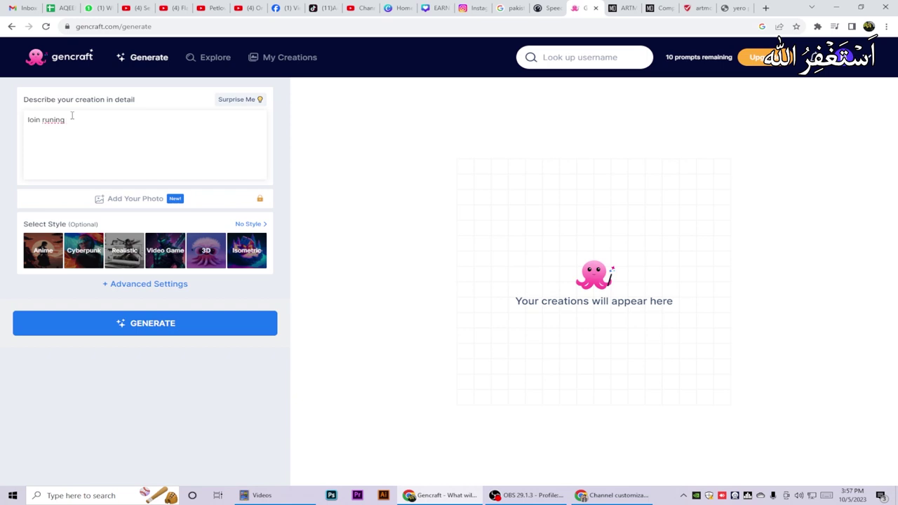
text(3d digitl)
right_click(85, 123)
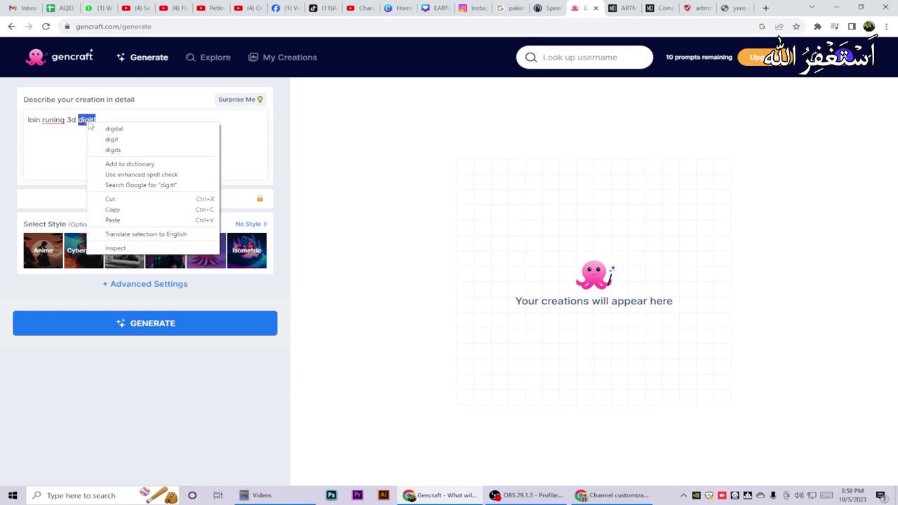
click(112, 129)
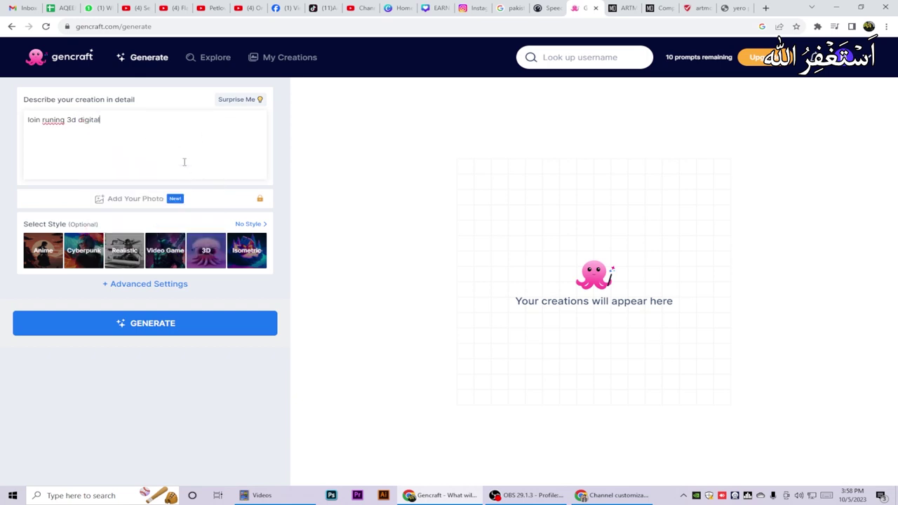
key(Return)
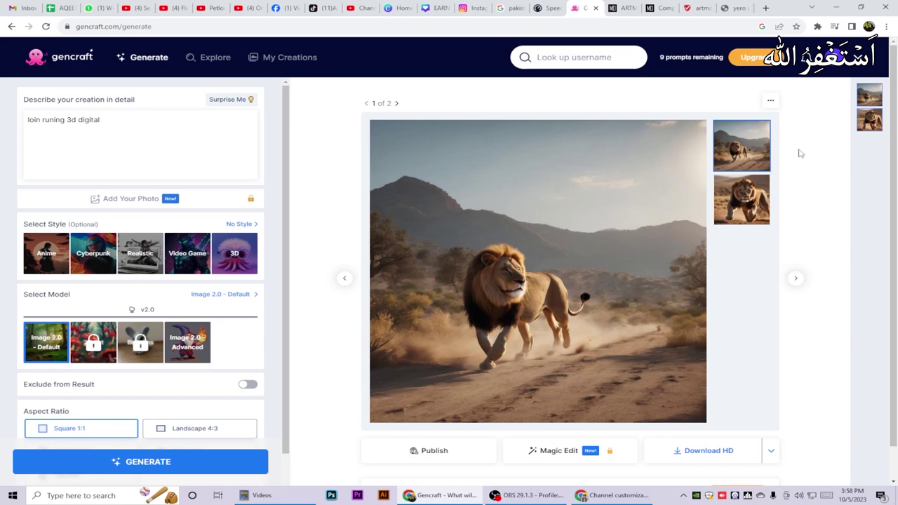
Preview both generated lion images and download the first one in HD
click(747, 206)
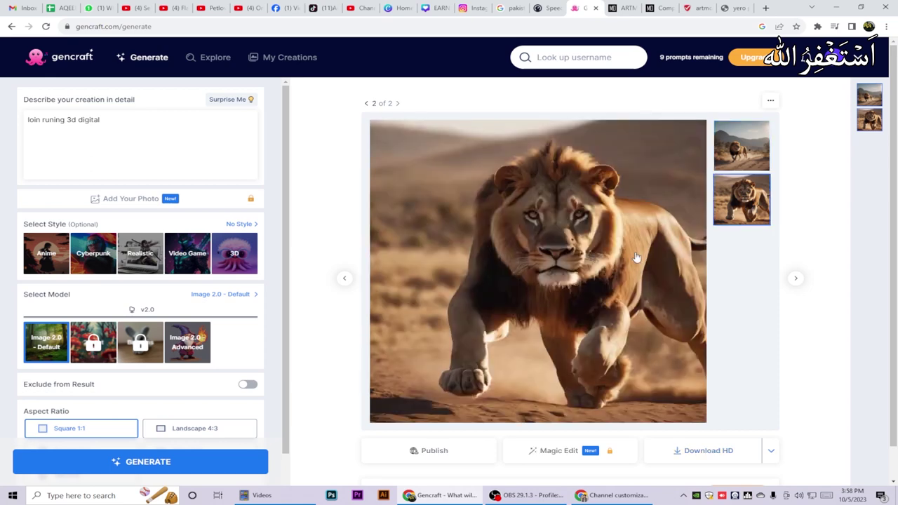
click(744, 160)
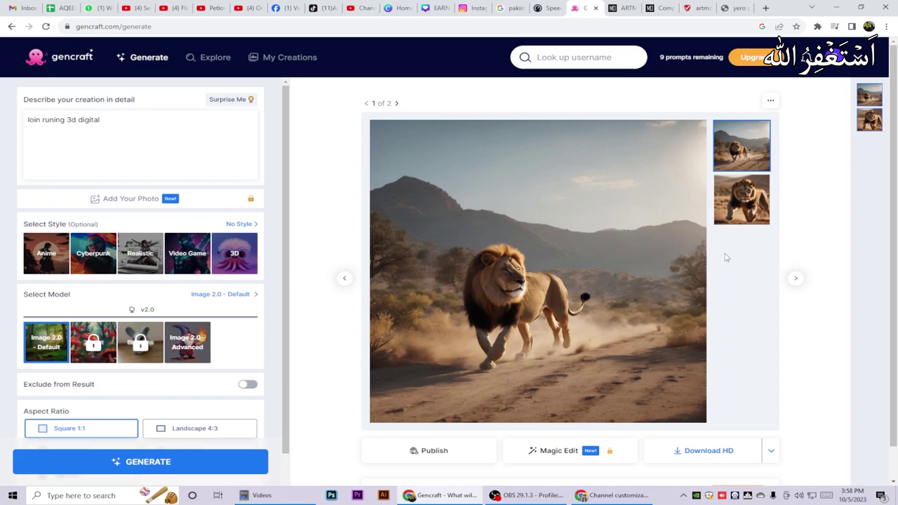
scroll(693, 313, down, 1)
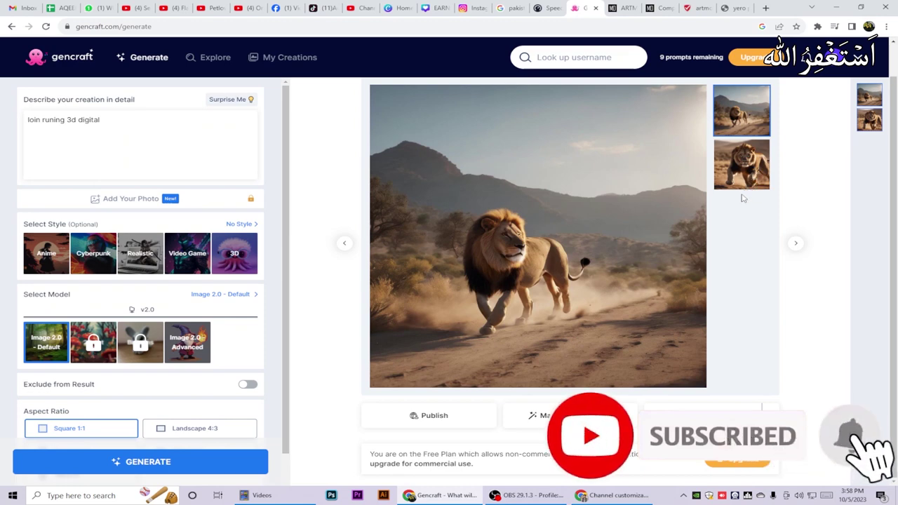
click(711, 408)
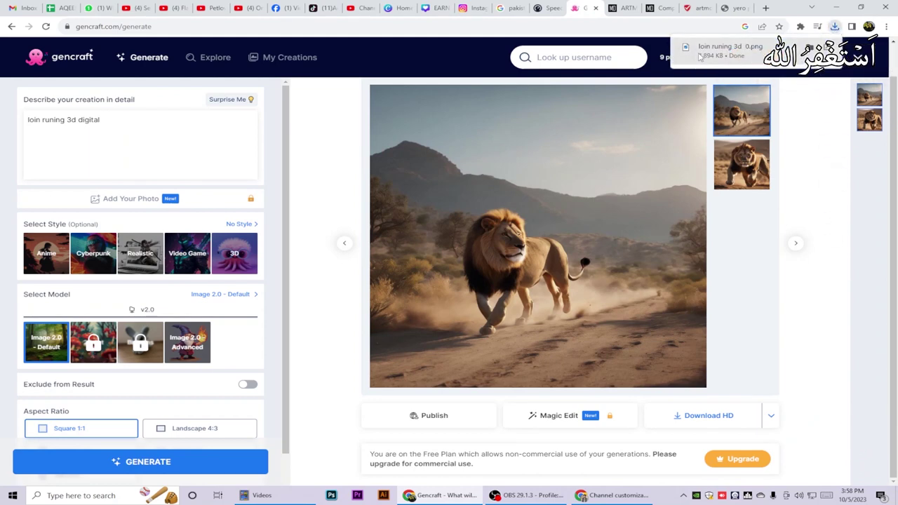
Download the second lion image, the close-up running toward the viewer, in HD
click(749, 183)
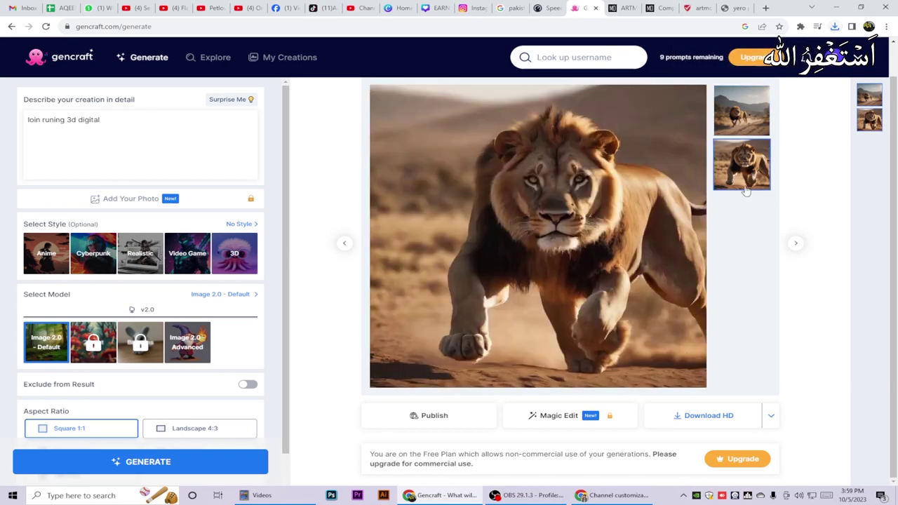
click(700, 415)
click(742, 104)
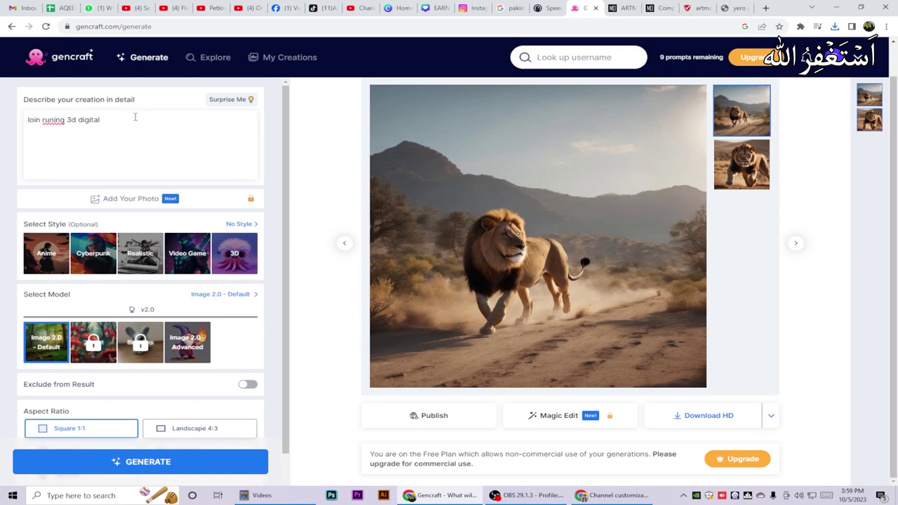
drag(136, 117, 2, 124)
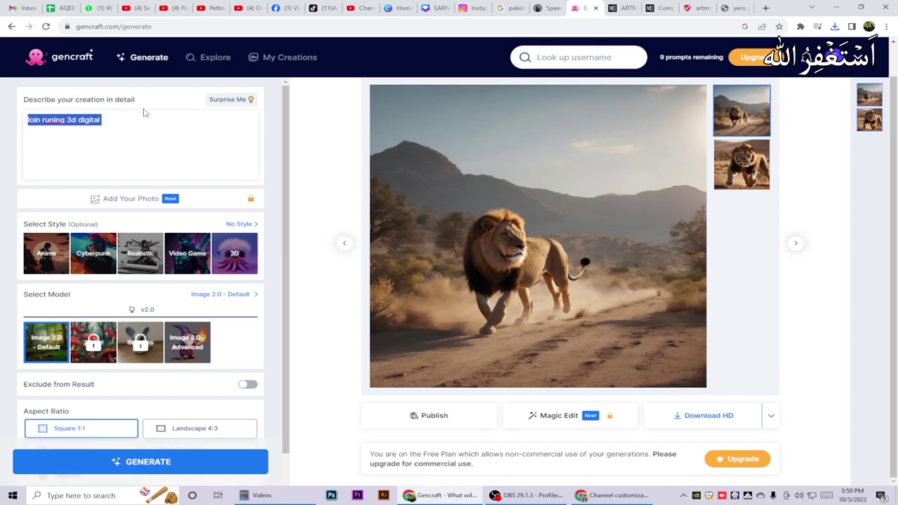
Open the ARTMO sign-up form and fill in the account's e-mail address and username
click(628, 8)
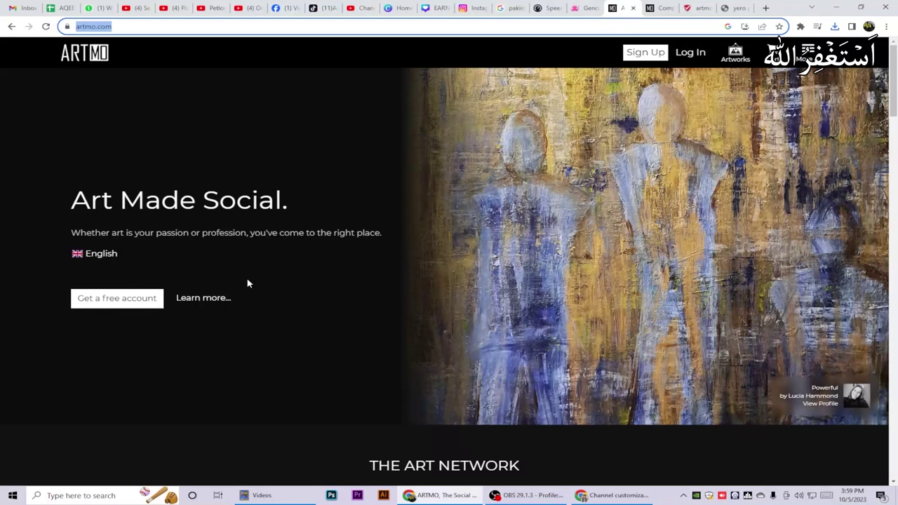
click(644, 54)
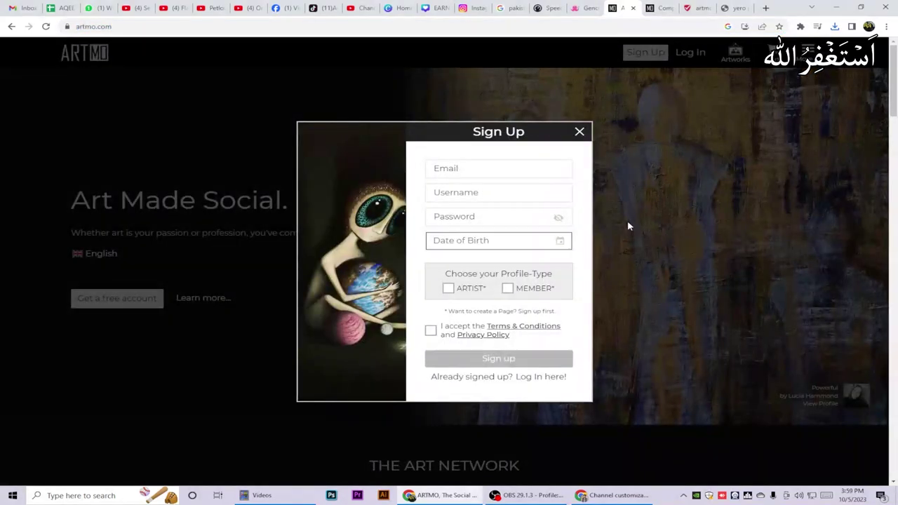
click(486, 152)
click(521, 176)
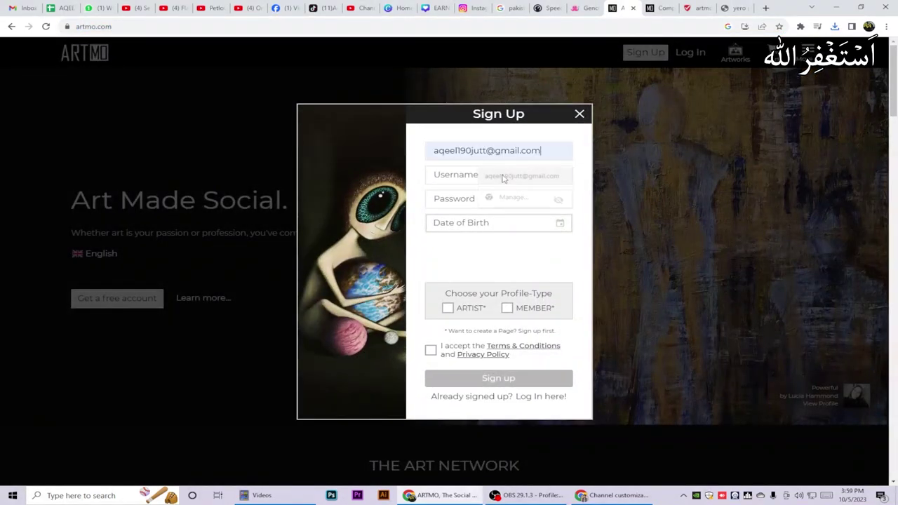
click(483, 174)
click(497, 199)
click(467, 201)
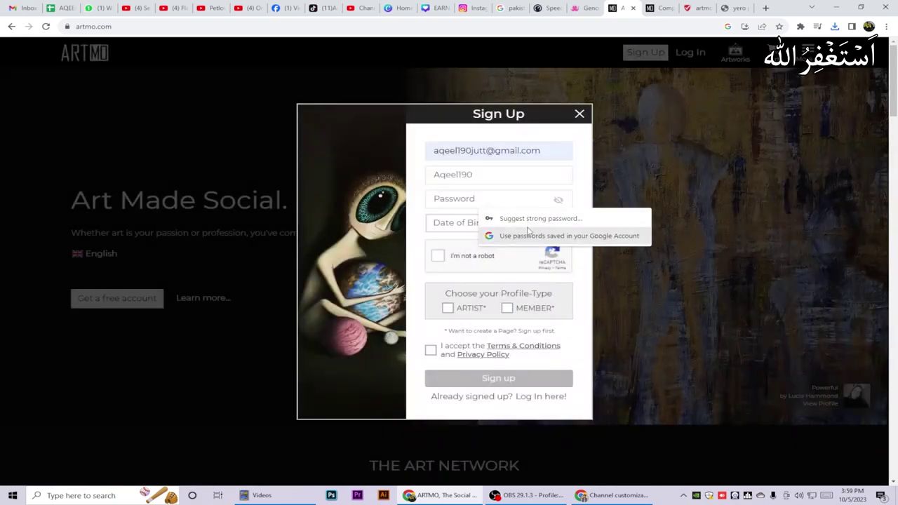
click(568, 223)
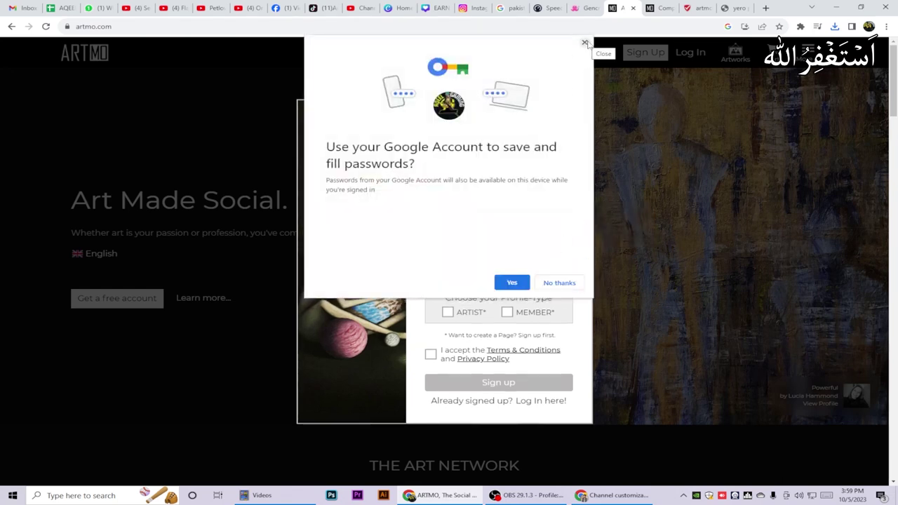
click(512, 282)
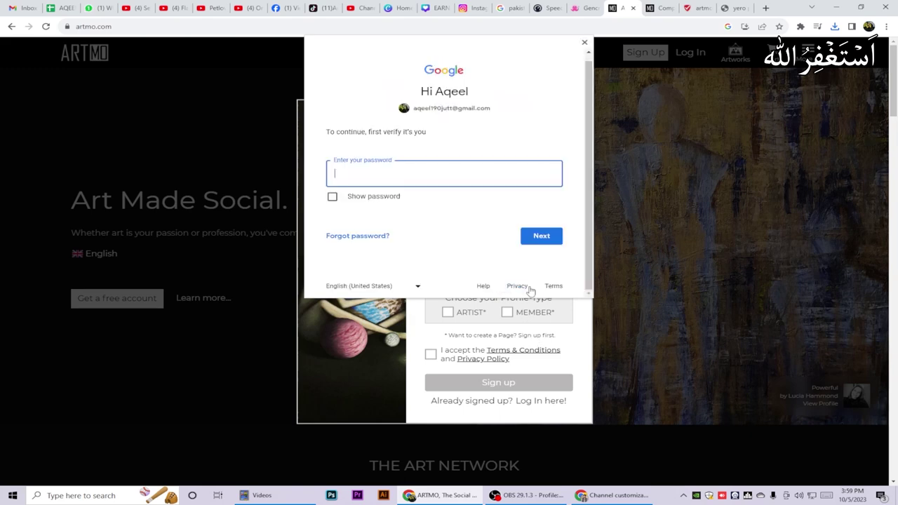
click(584, 43)
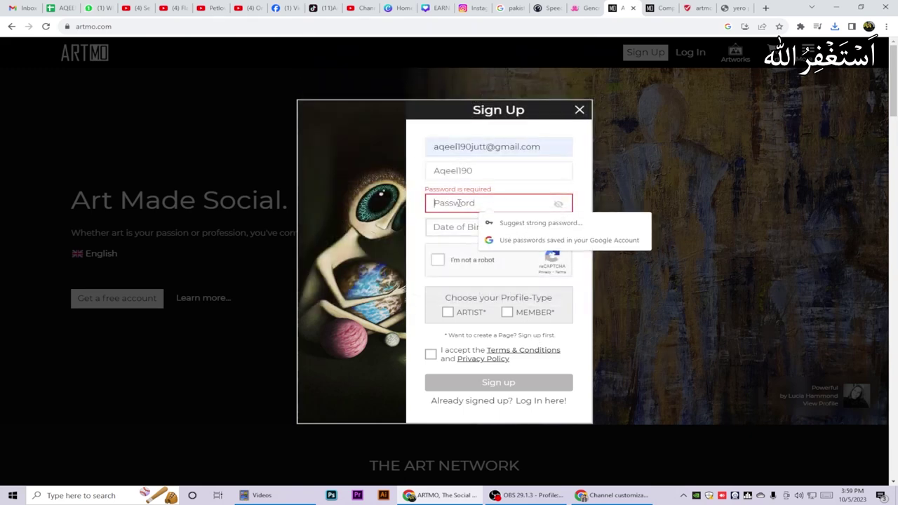
Enter the account password in the ARTMO sign-up form and complete the reCAPTCHA check
text(a)
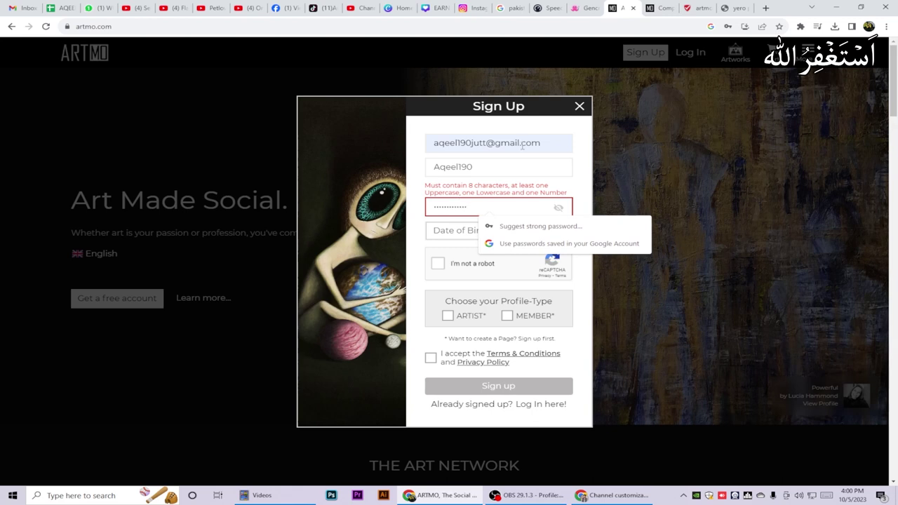
click(440, 265)
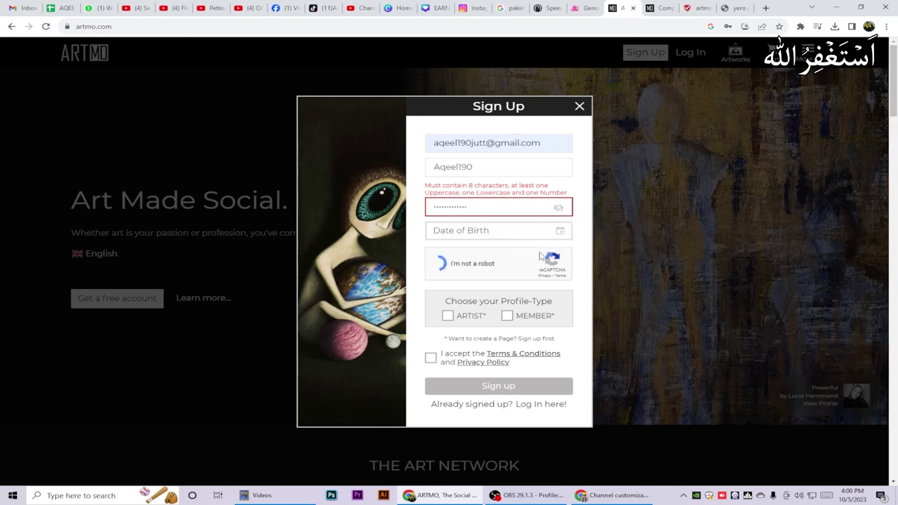
Choose the date of birth for the ARTMO account in the calendar and confirm it
click(495, 230)
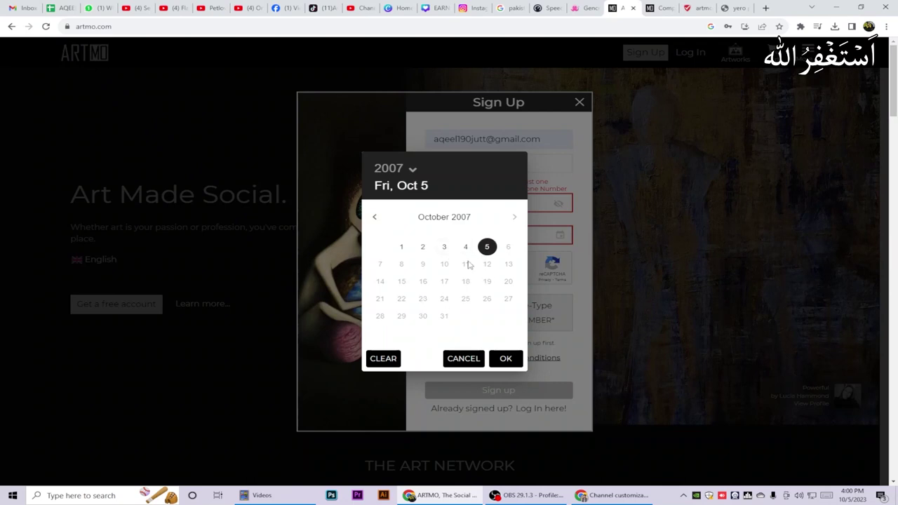
double_click(423, 266)
click(420, 270)
double_click(423, 266)
click(423, 267)
click(507, 359)
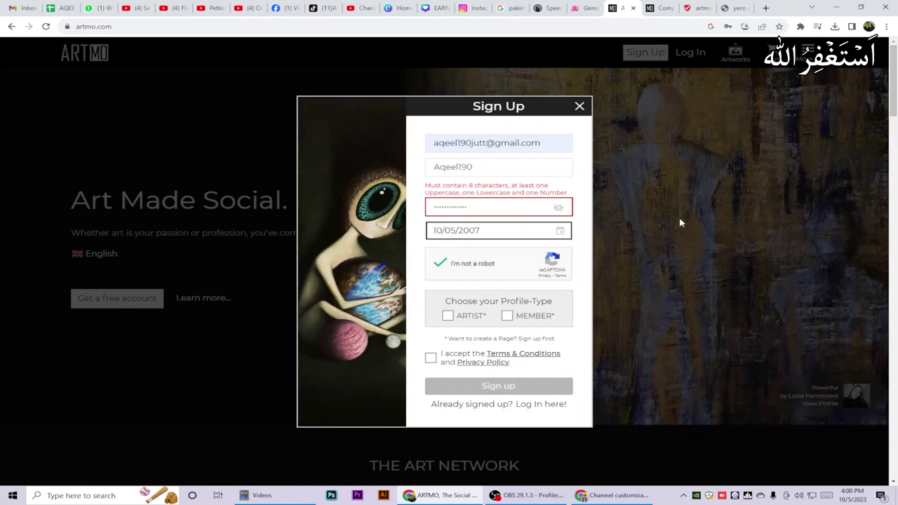
click(444, 231)
click(466, 247)
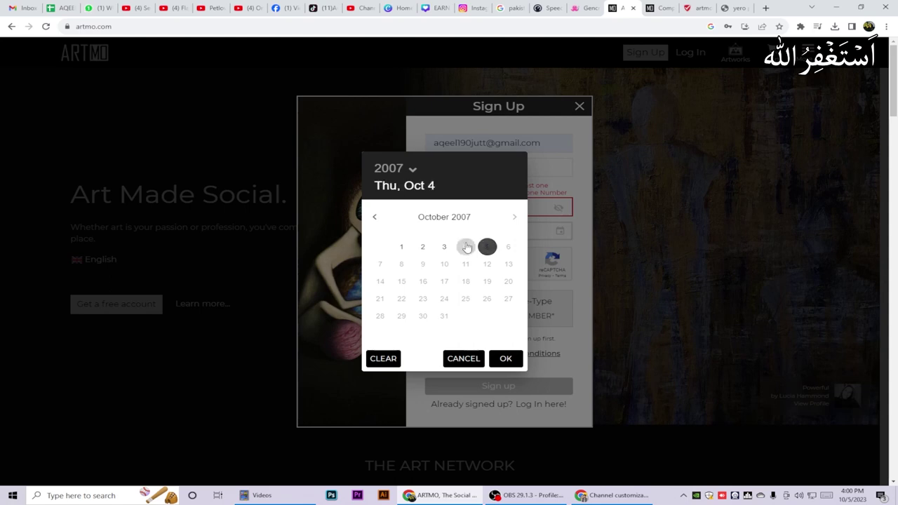
click(487, 247)
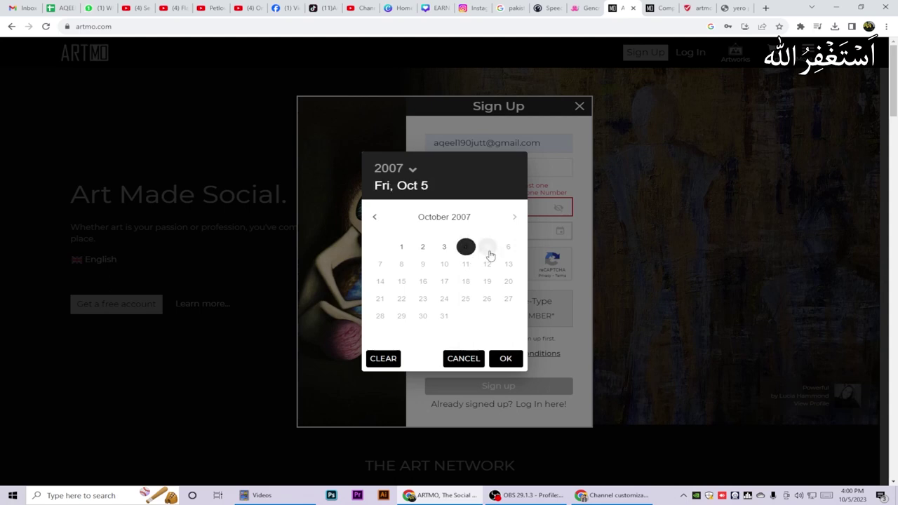
click(506, 359)
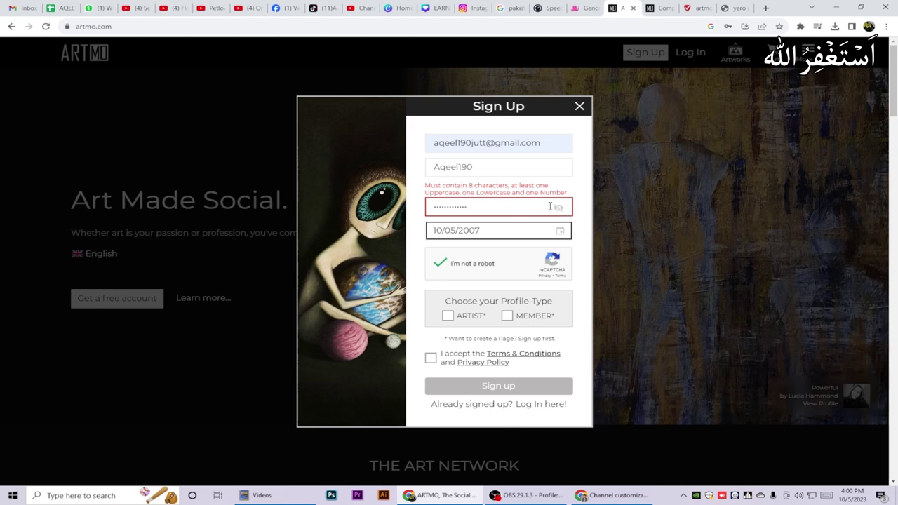
Revise the account password to meet the requirements and choose the Artist profile type
click(480, 207)
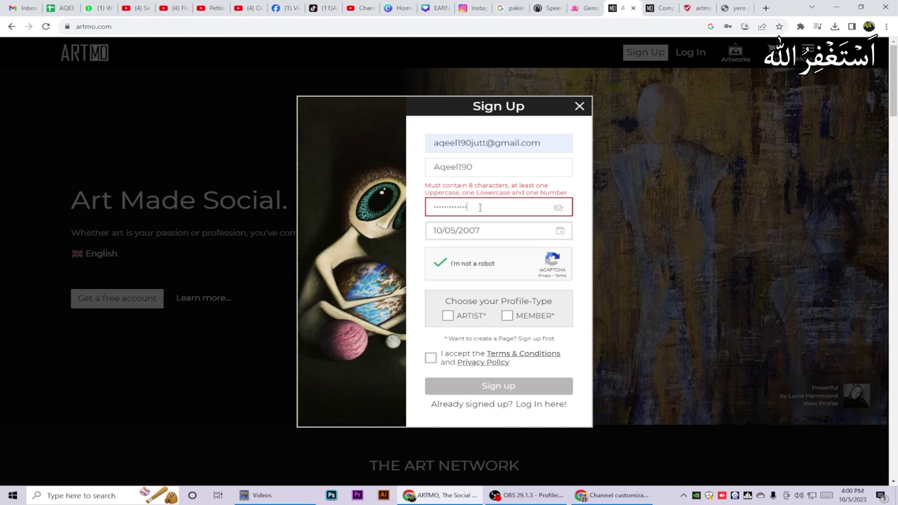
text(1)
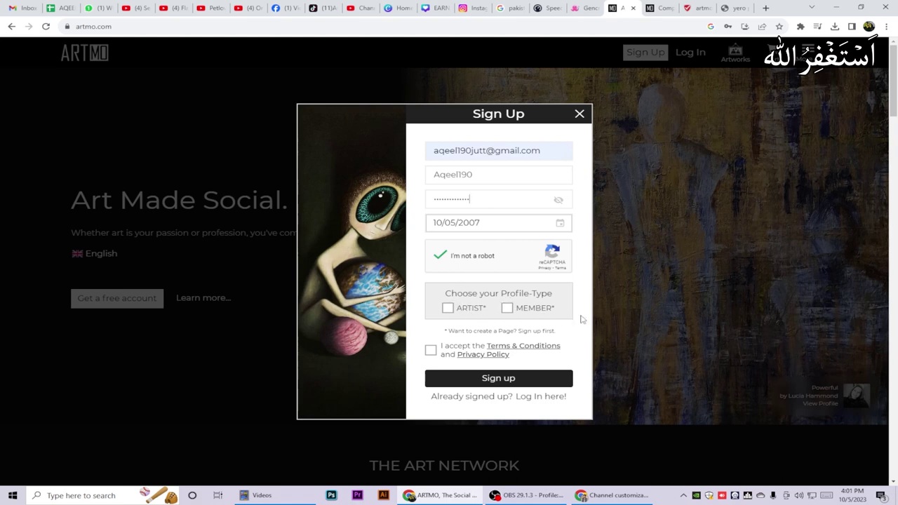
click(448, 308)
Accept the Terms & Conditions and Privacy Policy and submit the ARTMO registration
scroll(548, 325, down, 2)
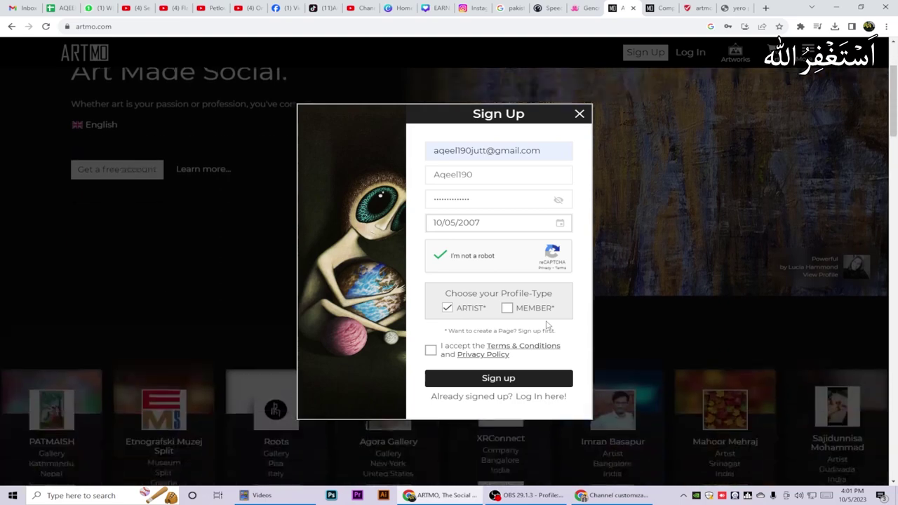
click(430, 350)
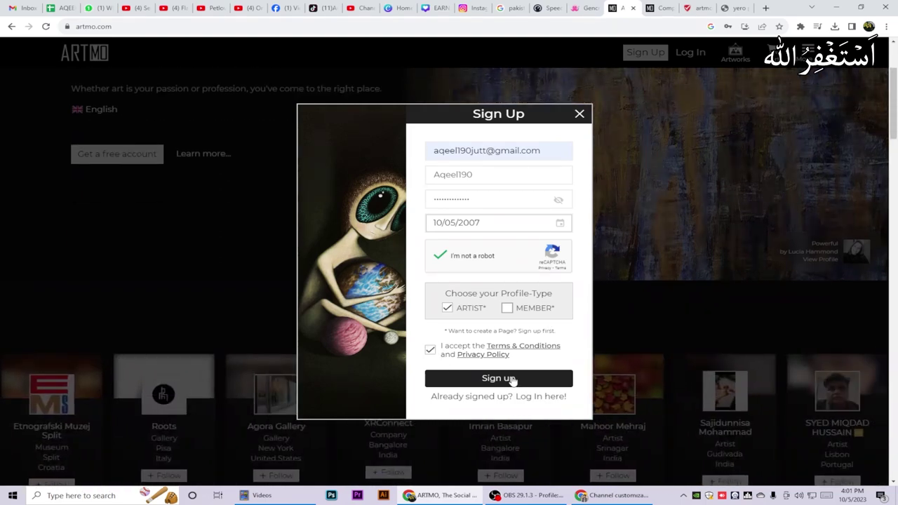
click(513, 379)
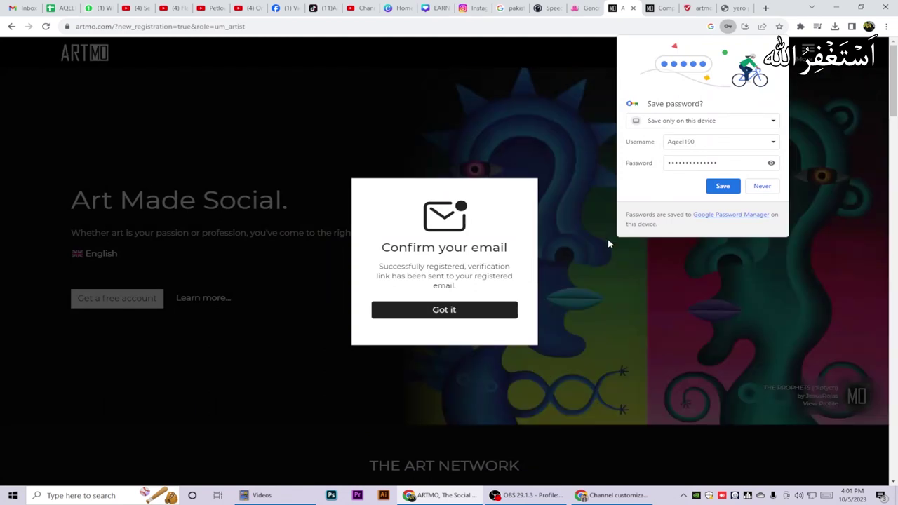
Save the ARTMO login in the browser and dismiss the email confirmation notice
click(722, 186)
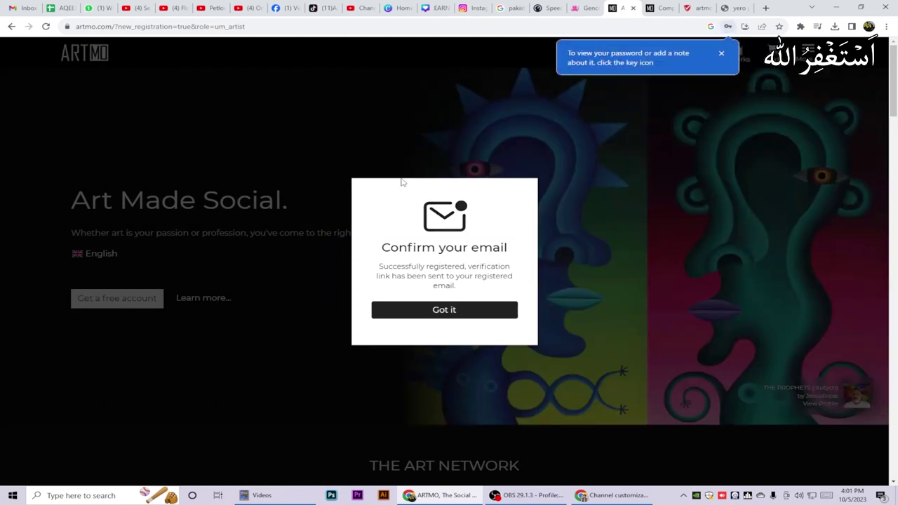
click(453, 314)
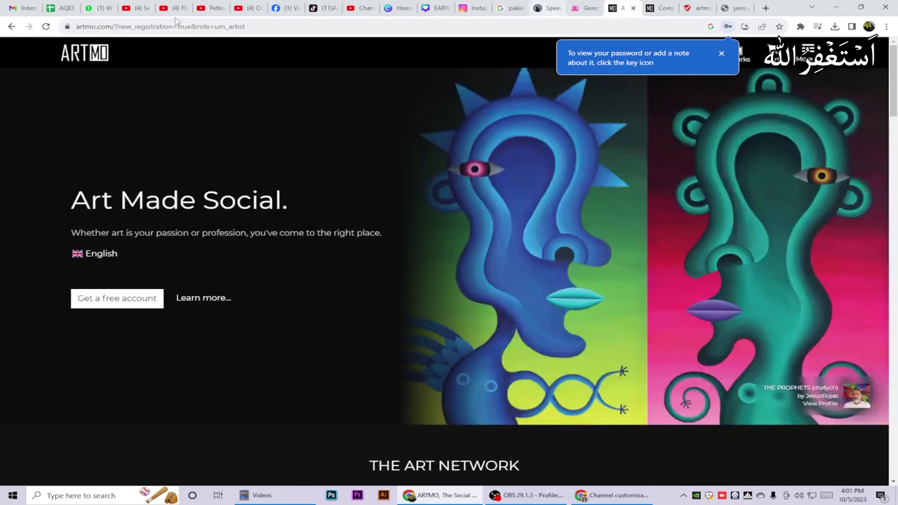
Switch to the Gmail inbox, open the ARTMO account verification email and follow its verification link
click(21, 8)
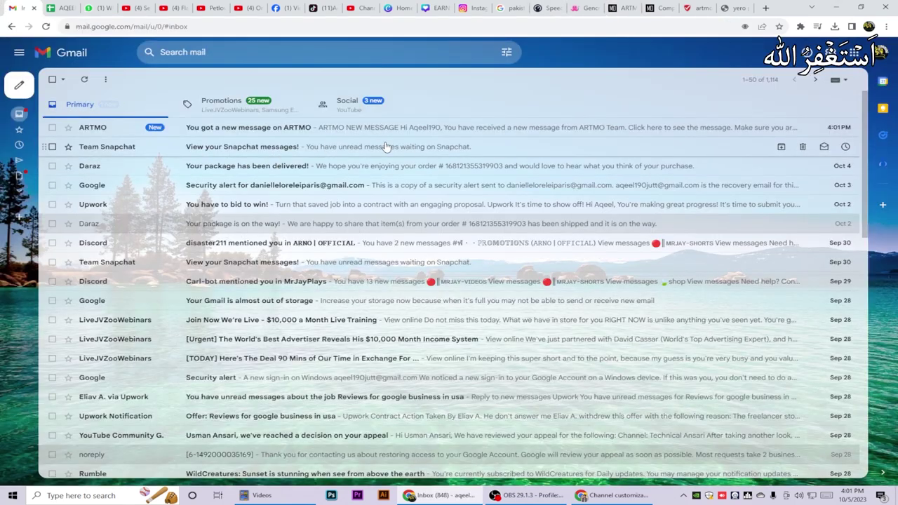
click(342, 129)
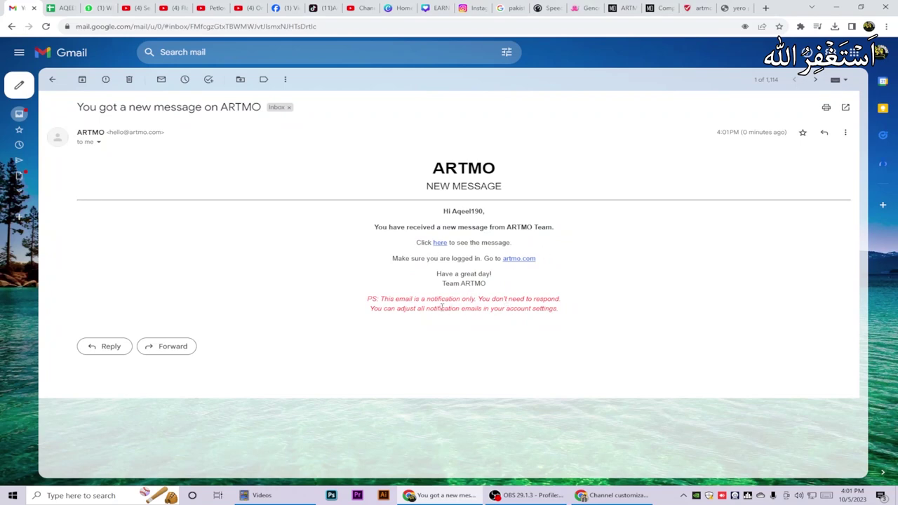
click(52, 79)
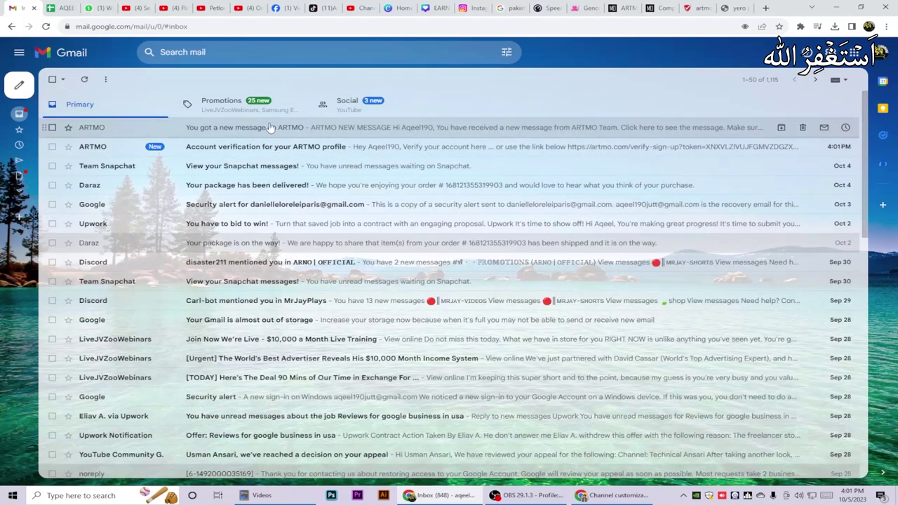
click(45, 27)
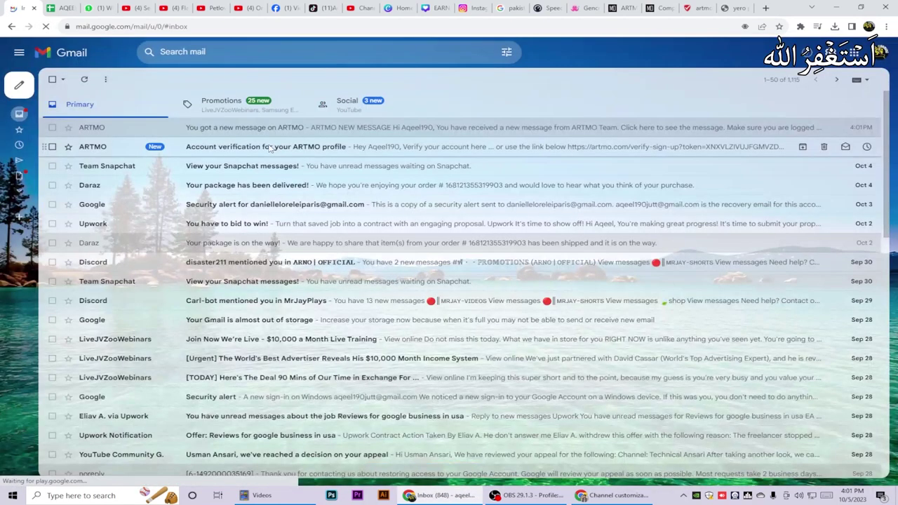
click(324, 149)
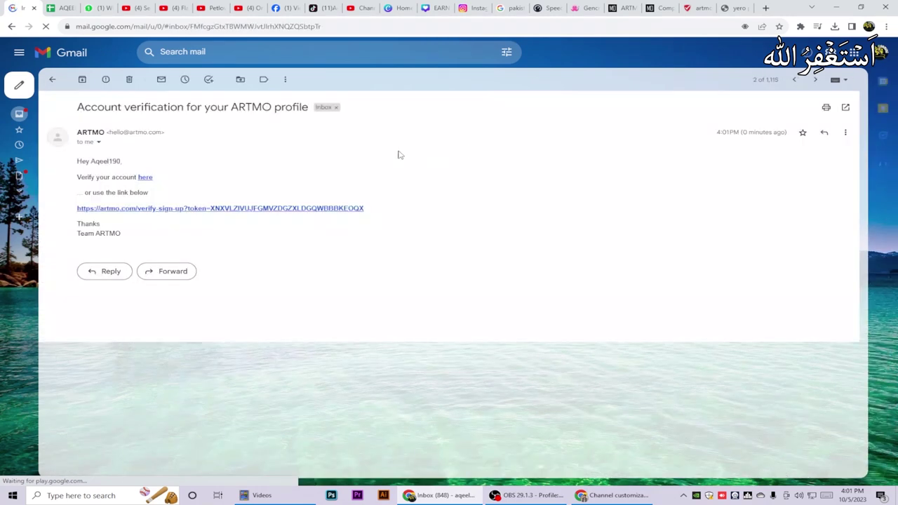
click(188, 209)
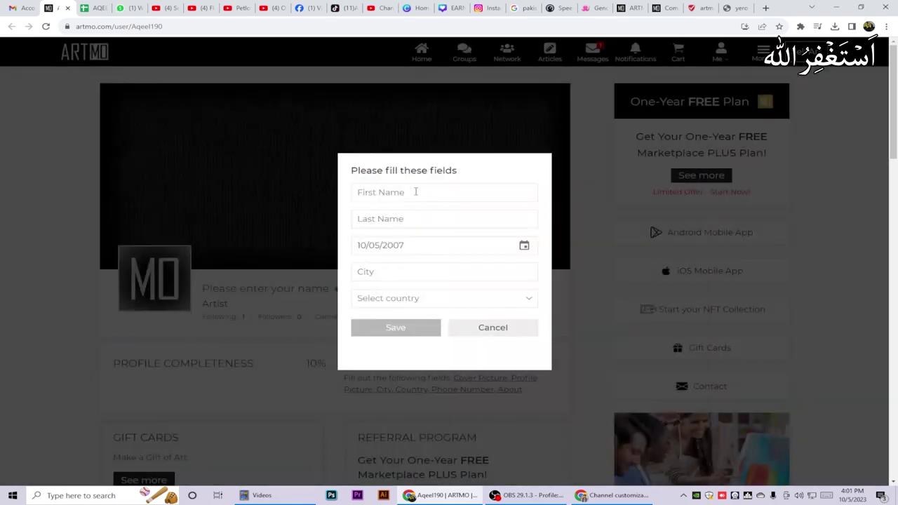
Fill in the first name, last name and city in the required profile details form using the saved address
click(415, 192)
click(428, 222)
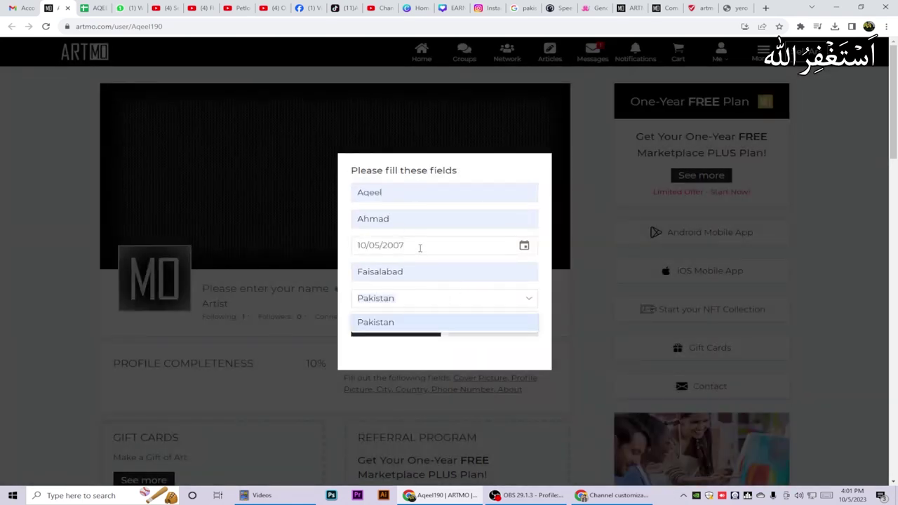
scroll(557, 281, down, 2)
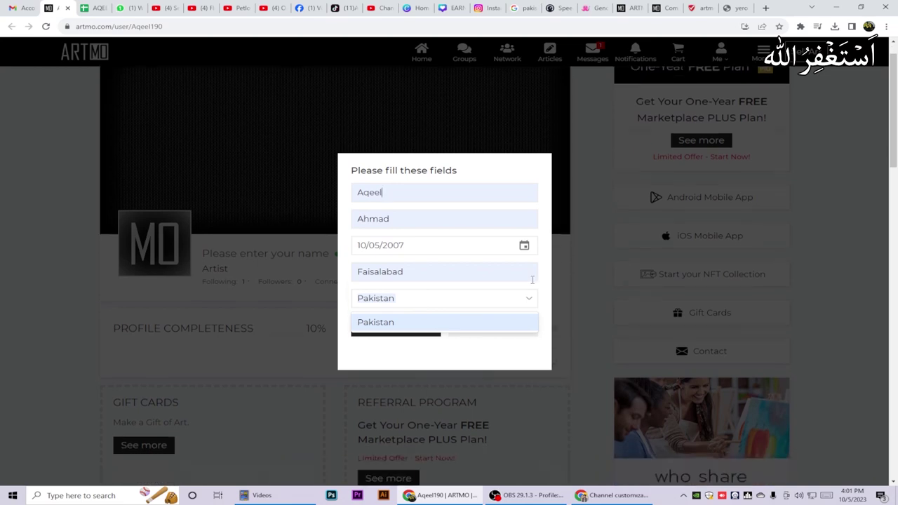
scroll(451, 287, down, 1)
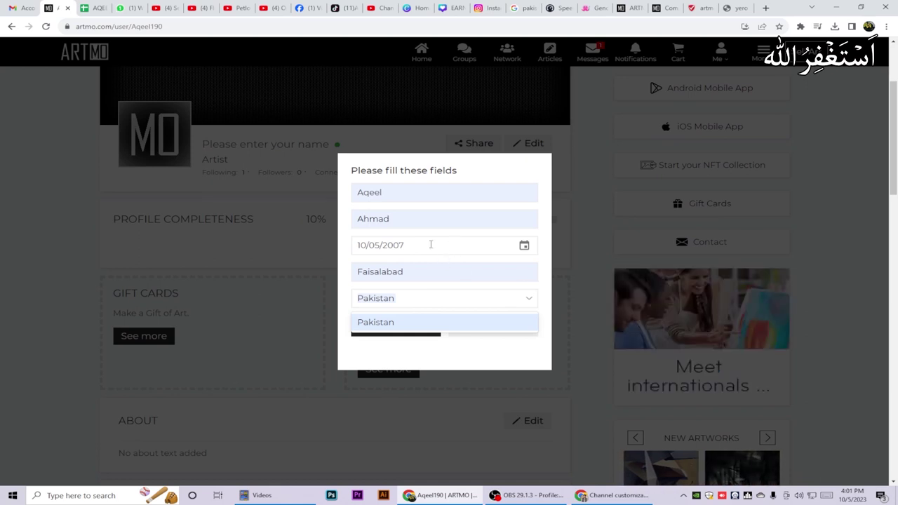
click(444, 222)
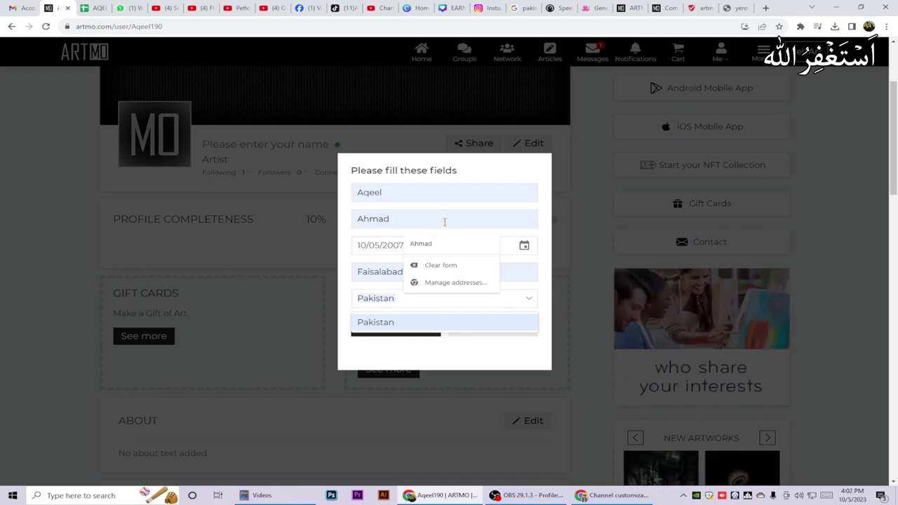
key(Down)
key(Down)
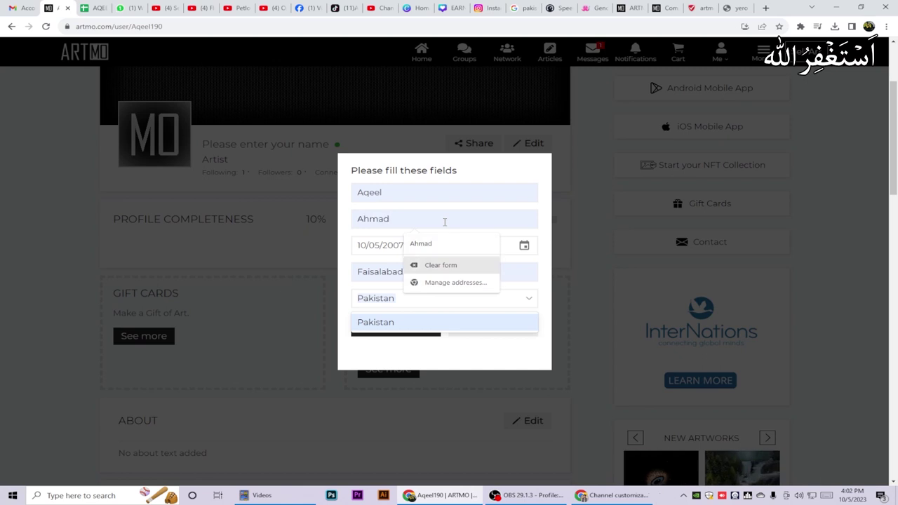
click(540, 282)
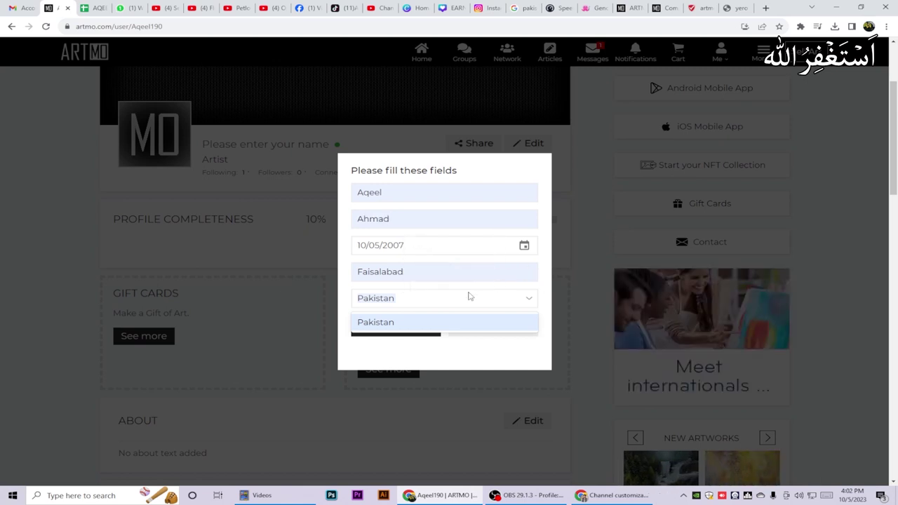
scroll(454, 306, down, 1)
scroll(453, 307, down, 2)
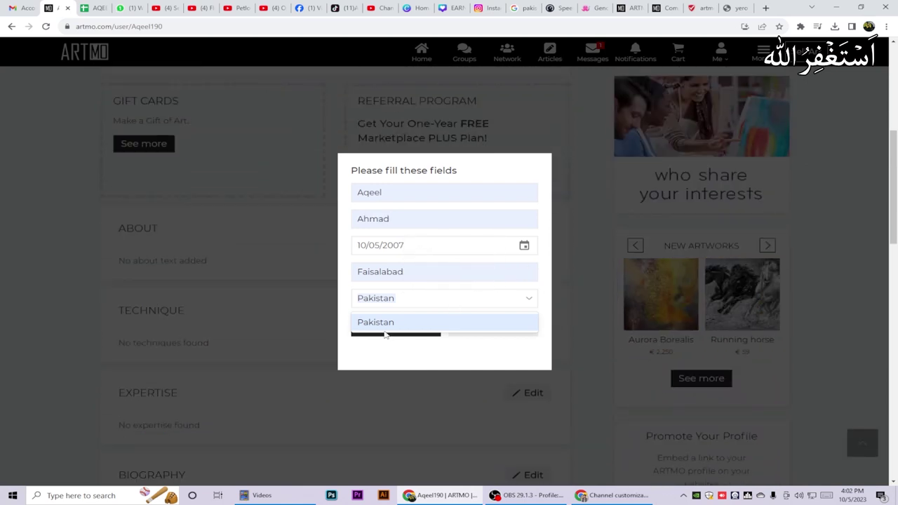
scroll(460, 289, up, 2)
scroll(465, 286, down, 2)
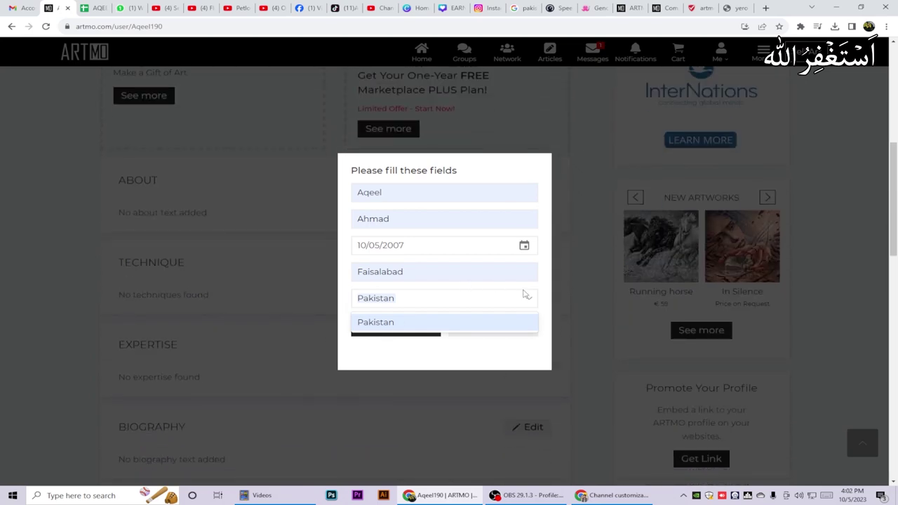
Select Pakistan as the country again and save the required profile details
click(533, 302)
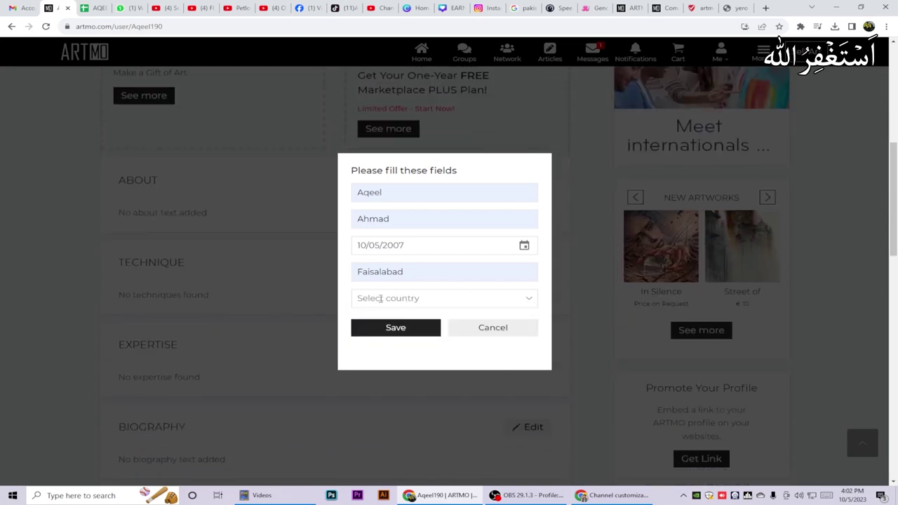
click(405, 298)
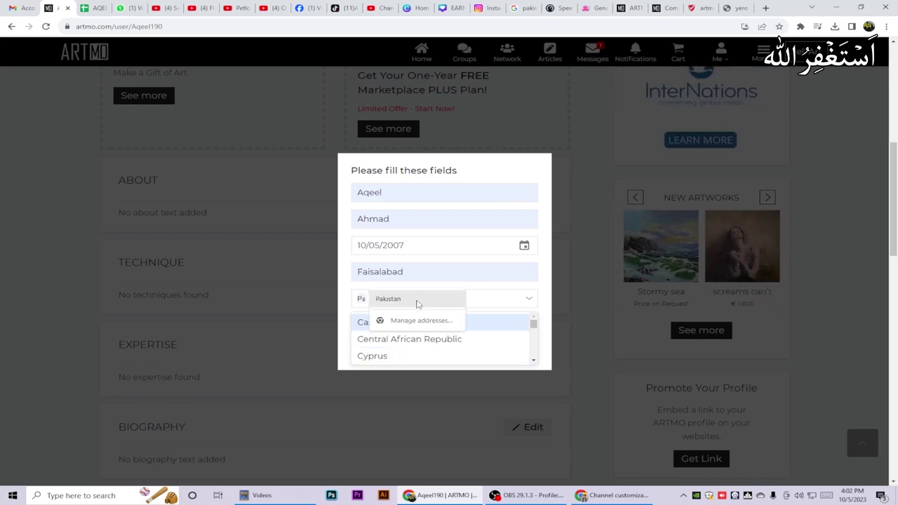
click(416, 302)
click(394, 325)
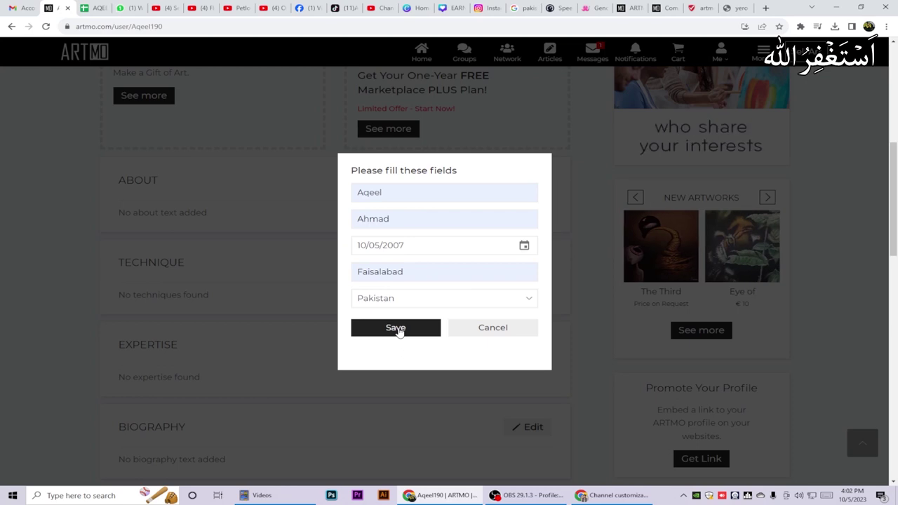
click(396, 329)
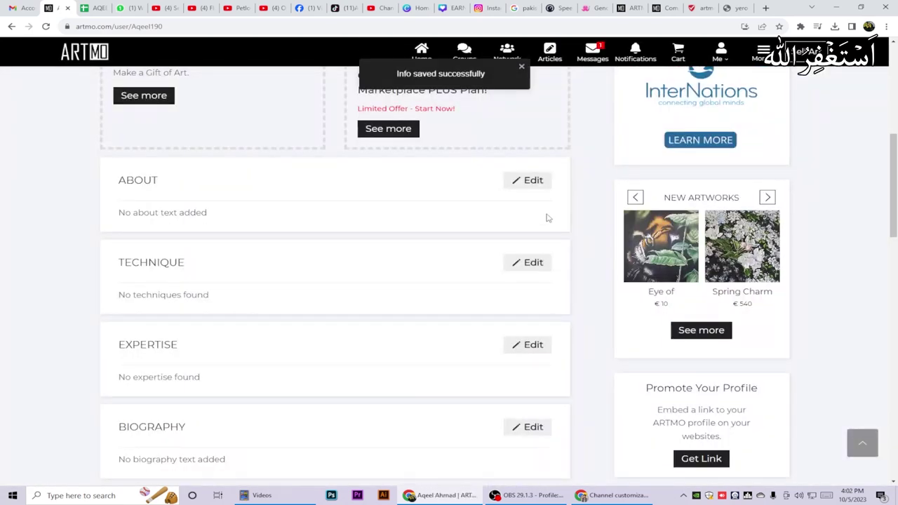
Review the artist profile page, from the header and profile completeness down to the personal info section
scroll(595, 345, up, 5)
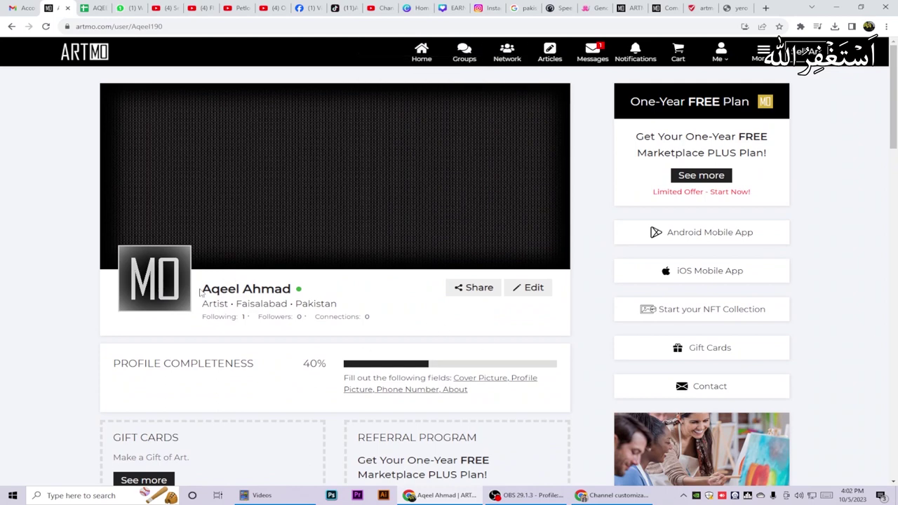
drag(201, 291, 292, 289)
click(438, 309)
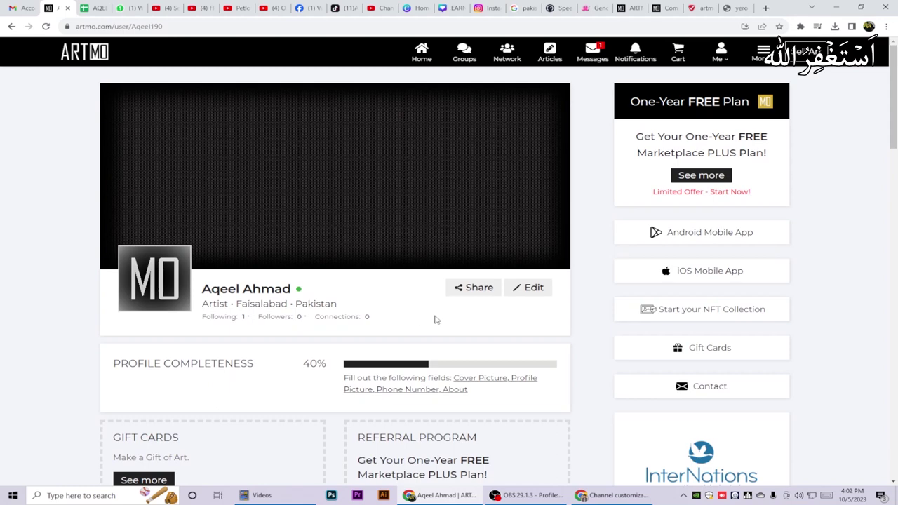
scroll(428, 323, down, 3)
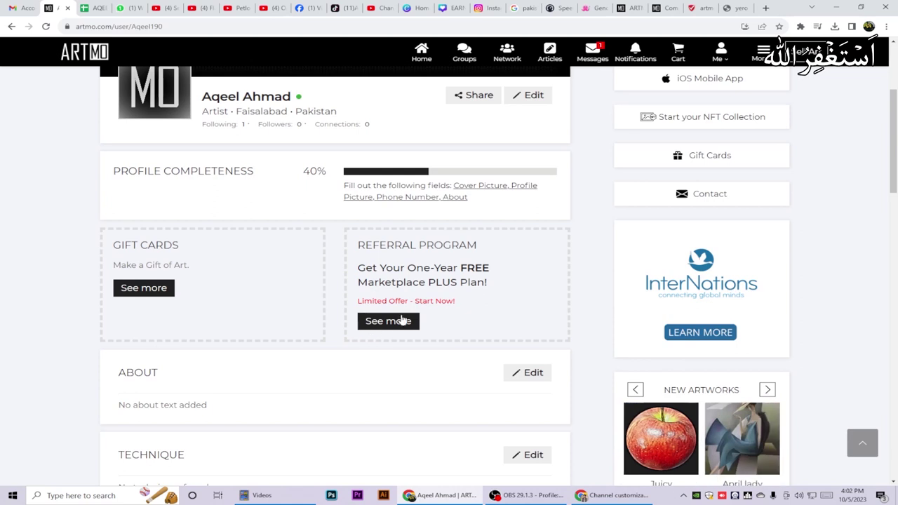
scroll(351, 326, up, 2)
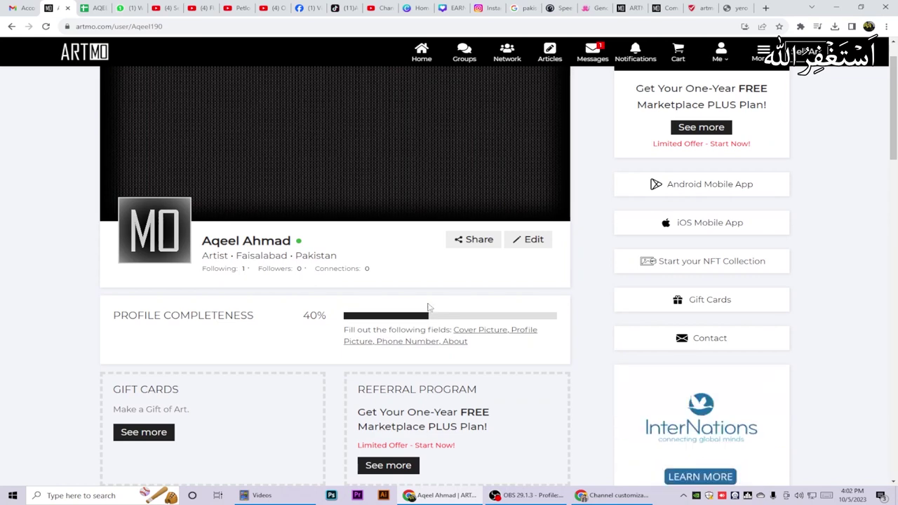
scroll(428, 307, down, 3)
scroll(428, 308, down, 3)
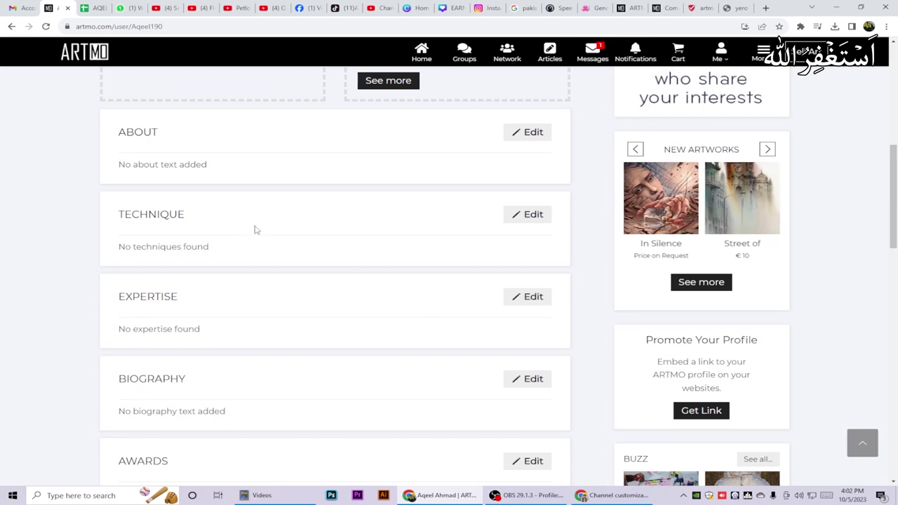
scroll(256, 230, down, 3)
scroll(271, 334, down, 3)
scroll(271, 334, down, 8)
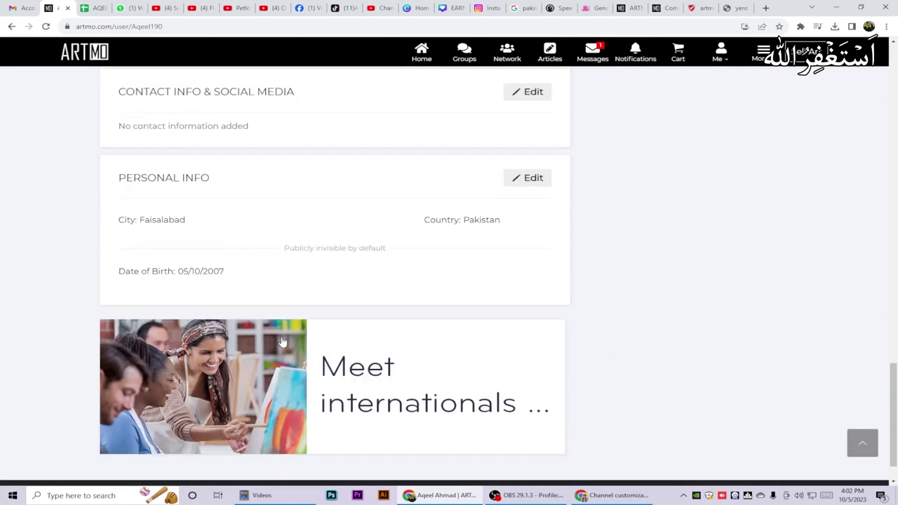
scroll(283, 342, down, 1)
scroll(283, 341, up, 12)
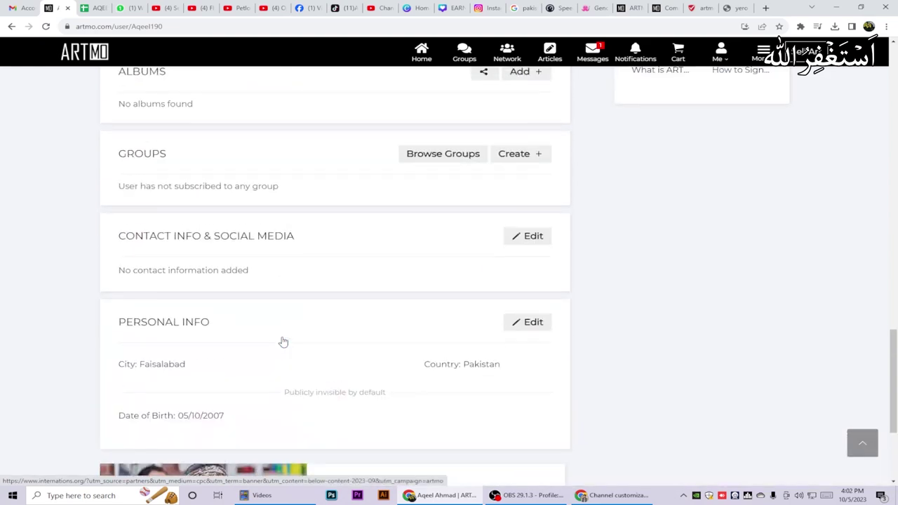
scroll(284, 334, up, 5)
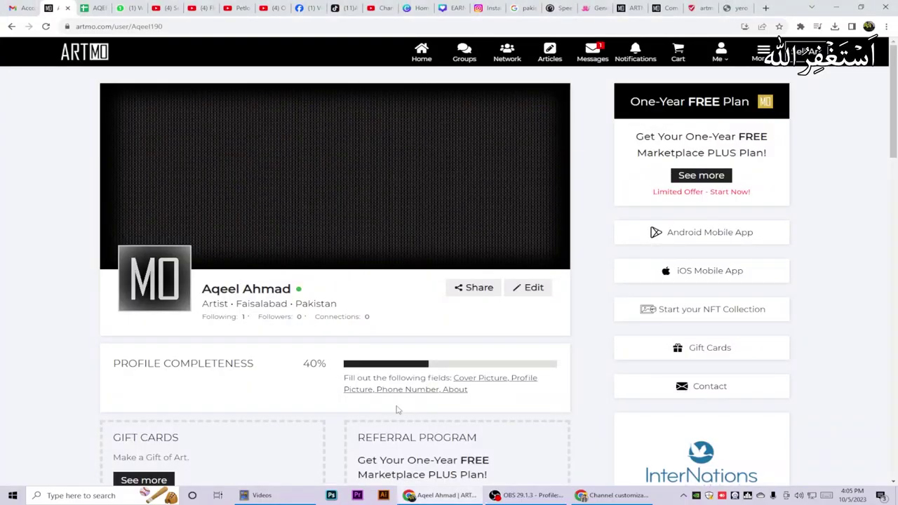
Write the About text of the artist profile on three lines: "I AM ARTEST", "CREATIVE", "EXPERT IN IMAGES"
scroll(394, 399, down, 3)
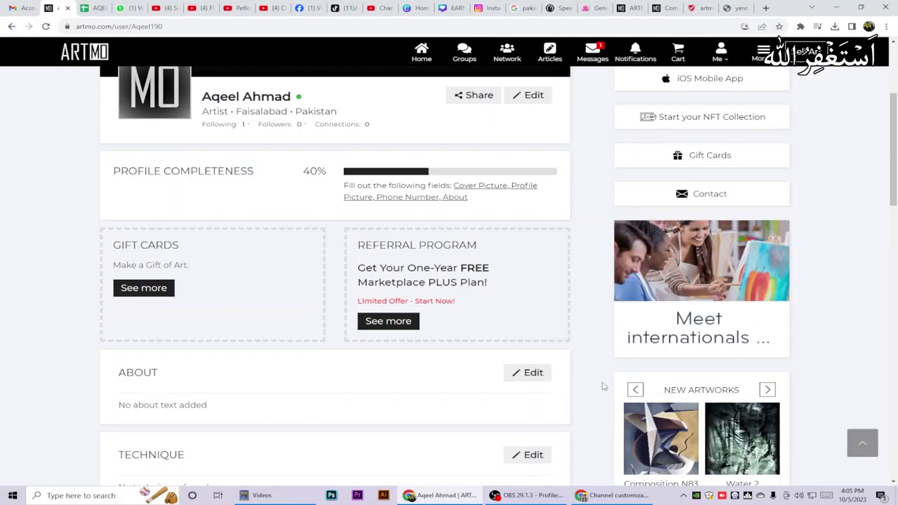
click(539, 376)
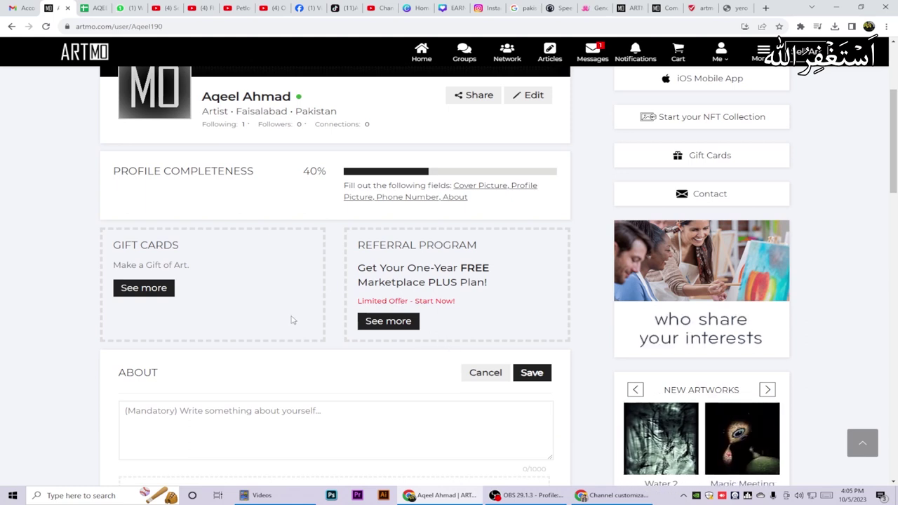
scroll(308, 315, down, 3)
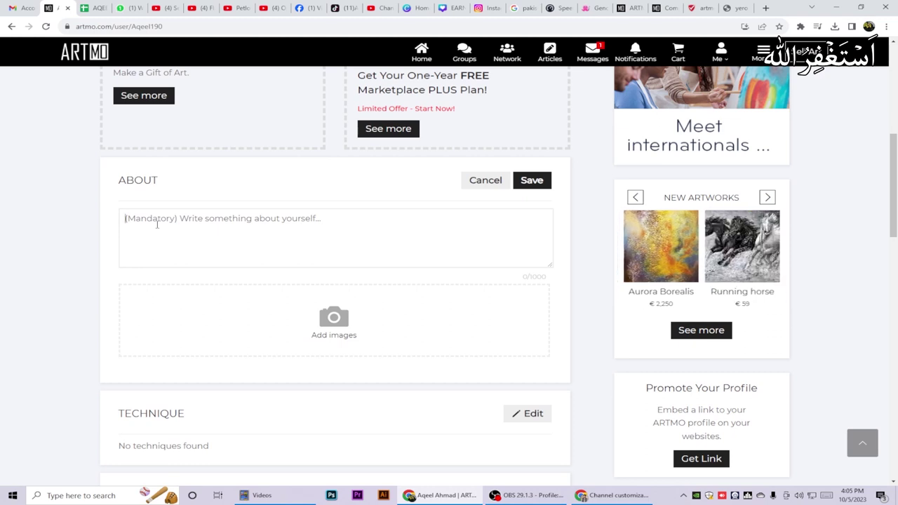
text(I AM )
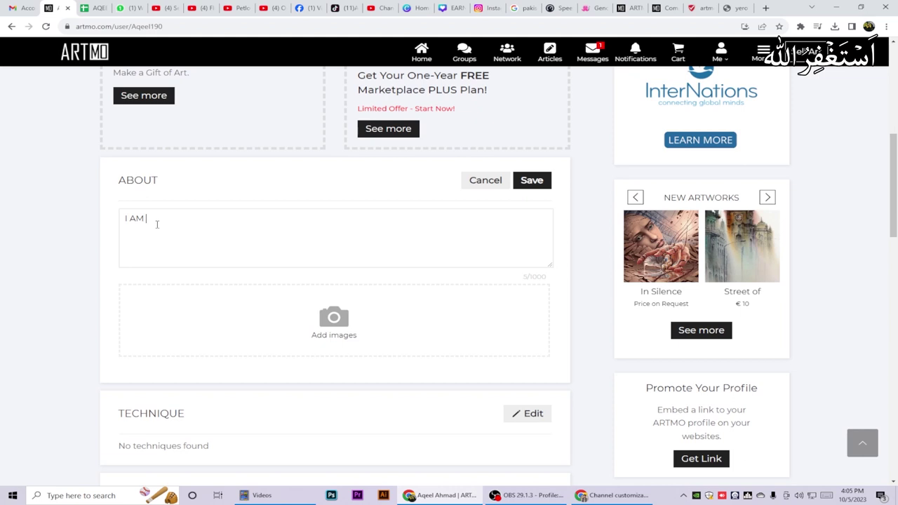
text(A)
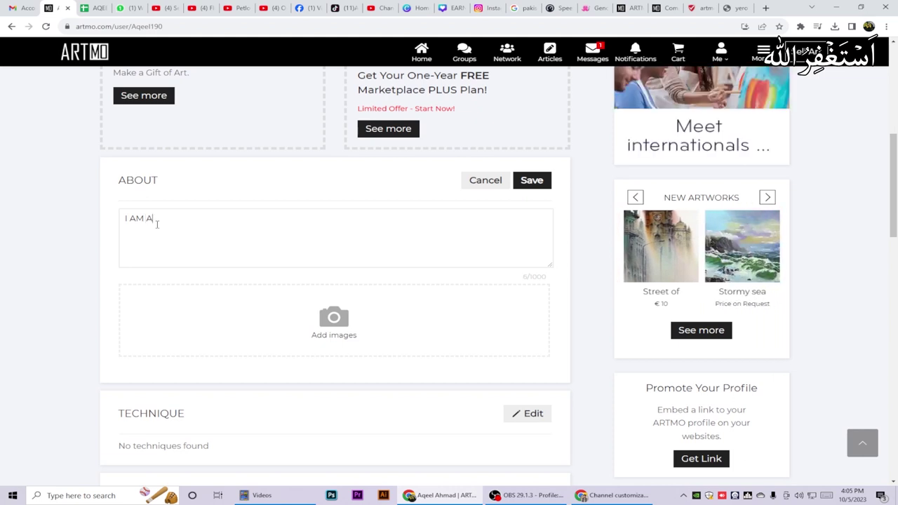
text(RTEST )
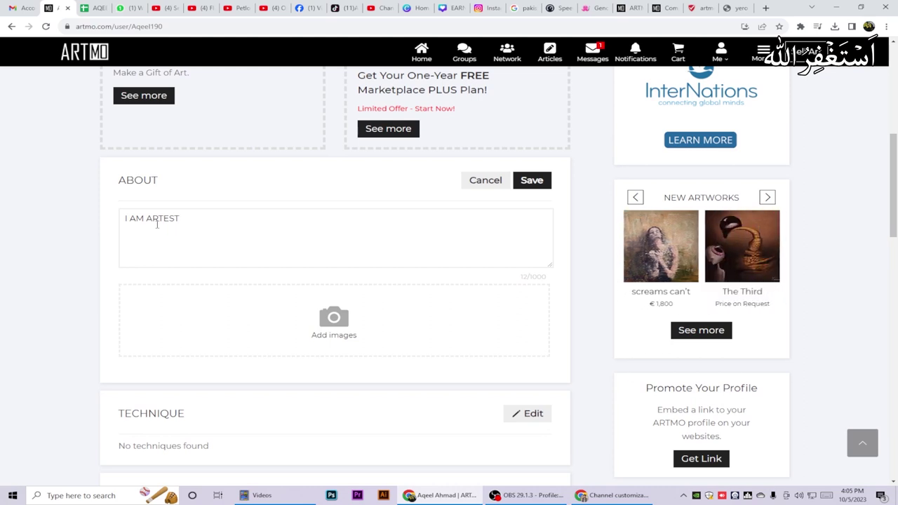
text( CREAT)
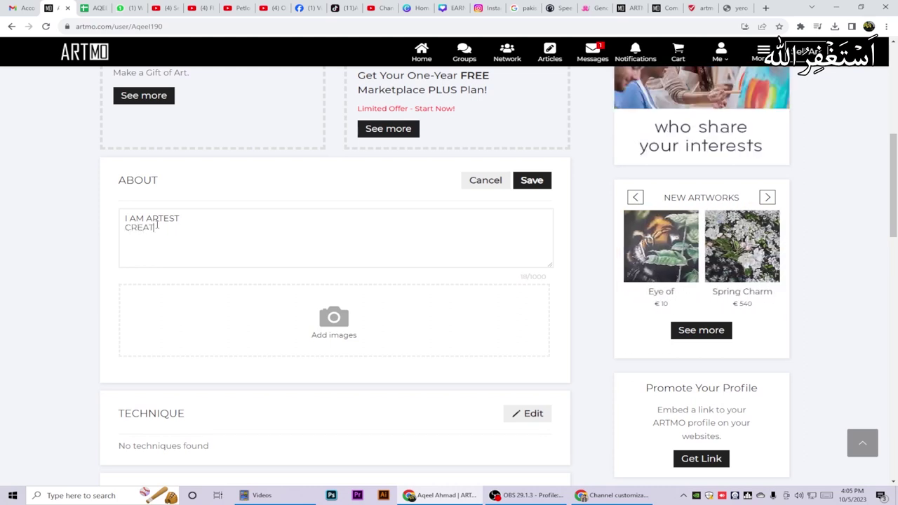
text(IVE)
key(Return)
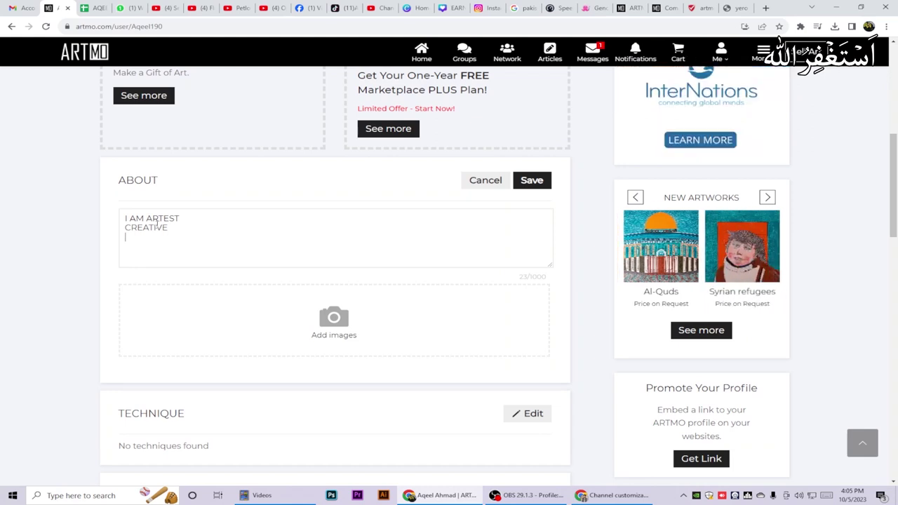
text(XPET)
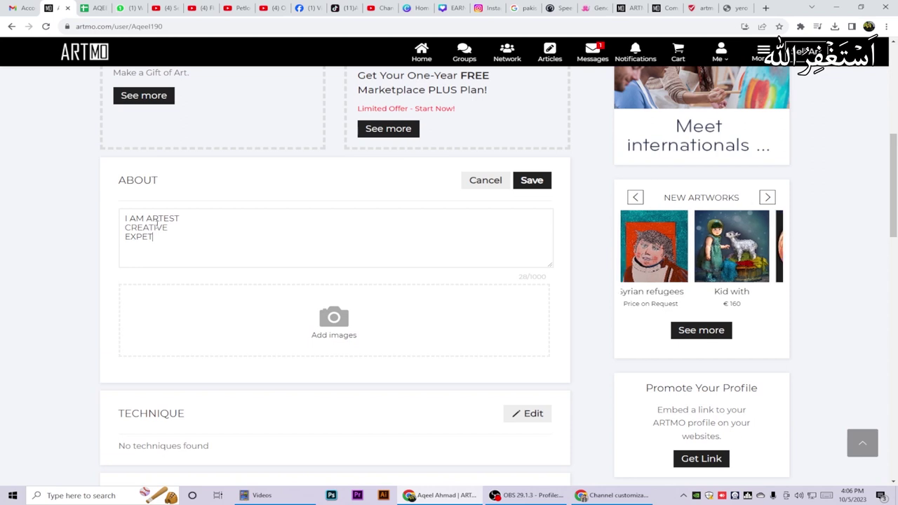
key(BackSpace)
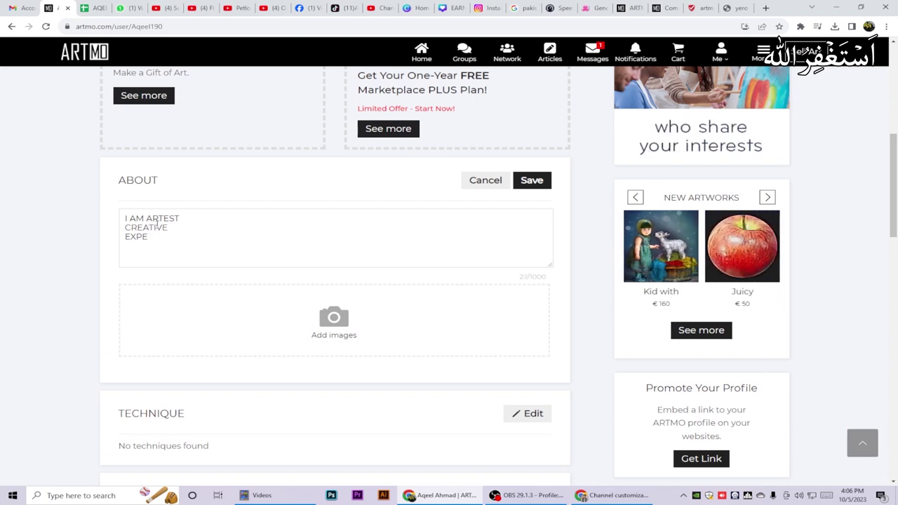
text(RT IN)
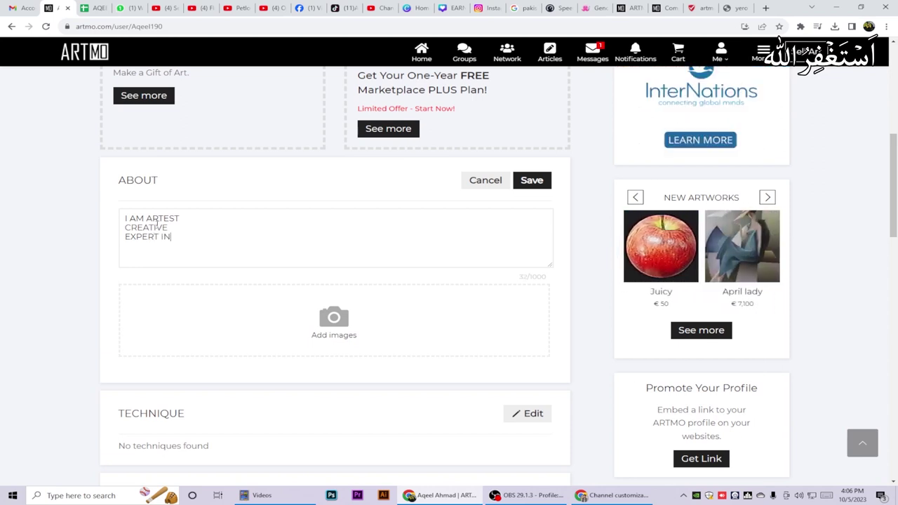
text( IM)
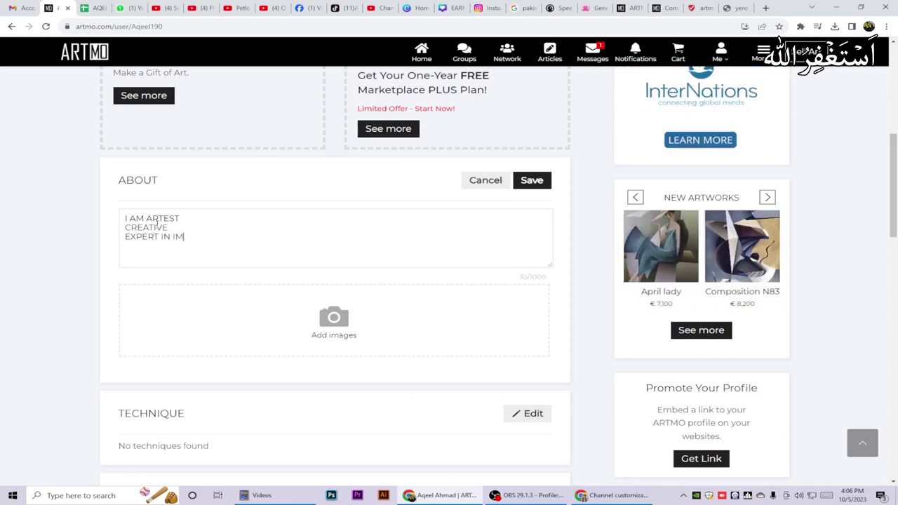
text(AGES)
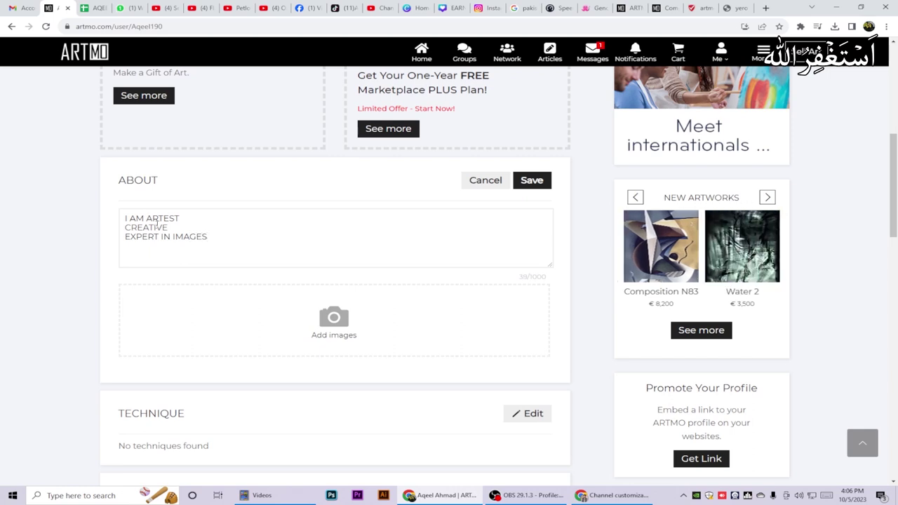
Upload the images "loin runing 3d 0" and "loin runing 3d 1" from Downloads to the About section and save it
click(335, 321)
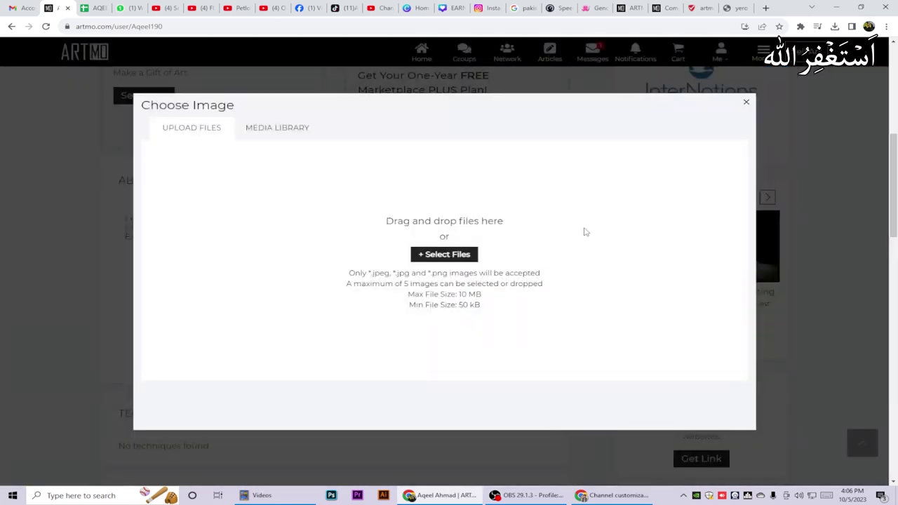
click(451, 258)
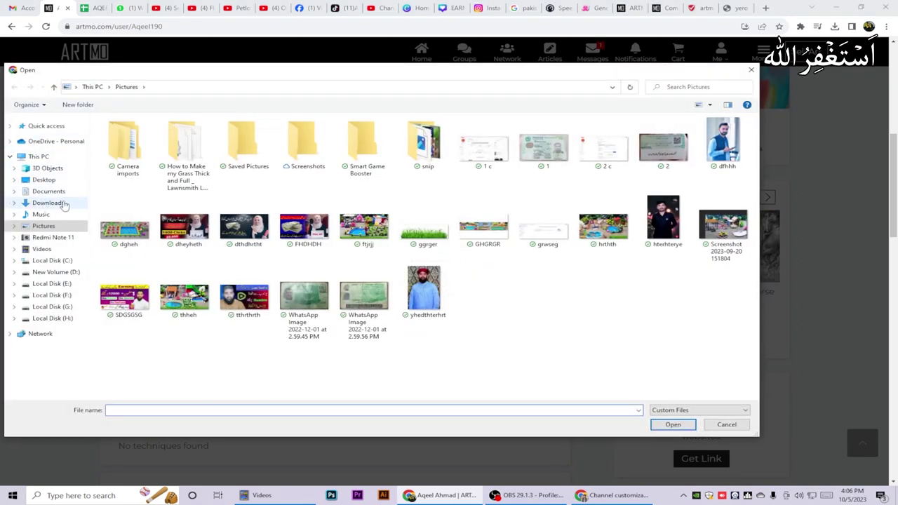
click(64, 204)
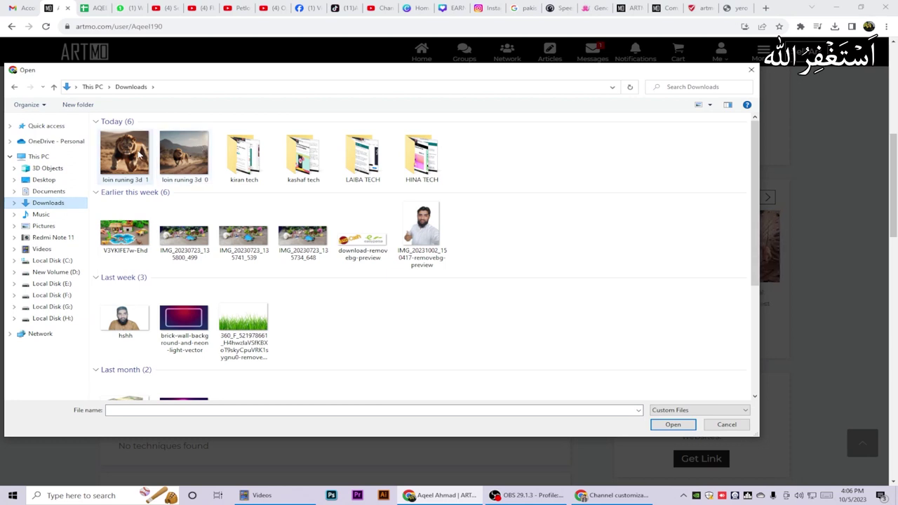
click(185, 160)
ctrl+click(128, 163)
click(671, 424)
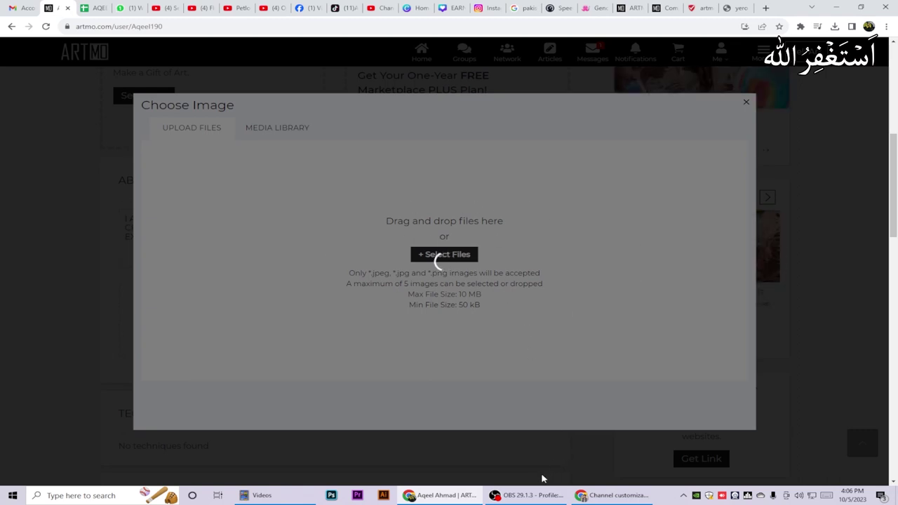
click(530, 495)
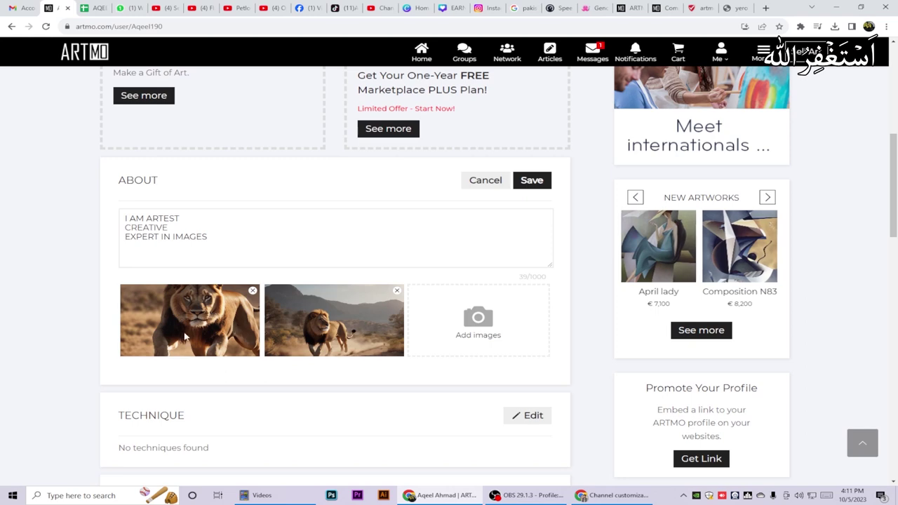
click(532, 180)
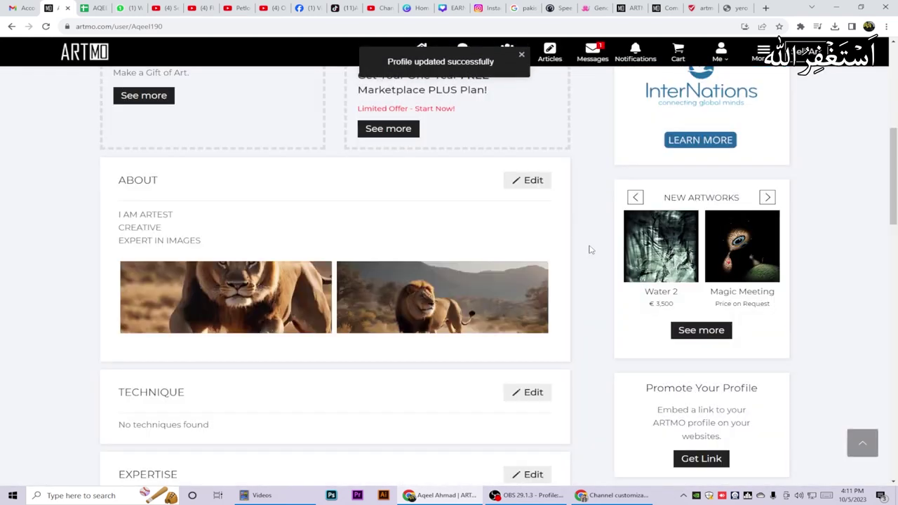
Examine the profile completeness percentage, its list of fields to fill out, and the sections below About
scroll(582, 238, up, 5)
scroll(590, 231, up, 1)
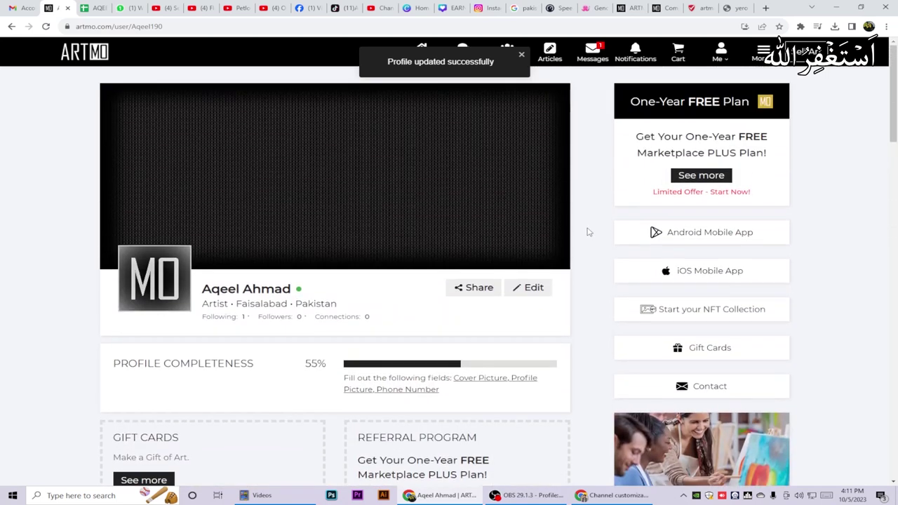
drag(306, 369, 312, 364)
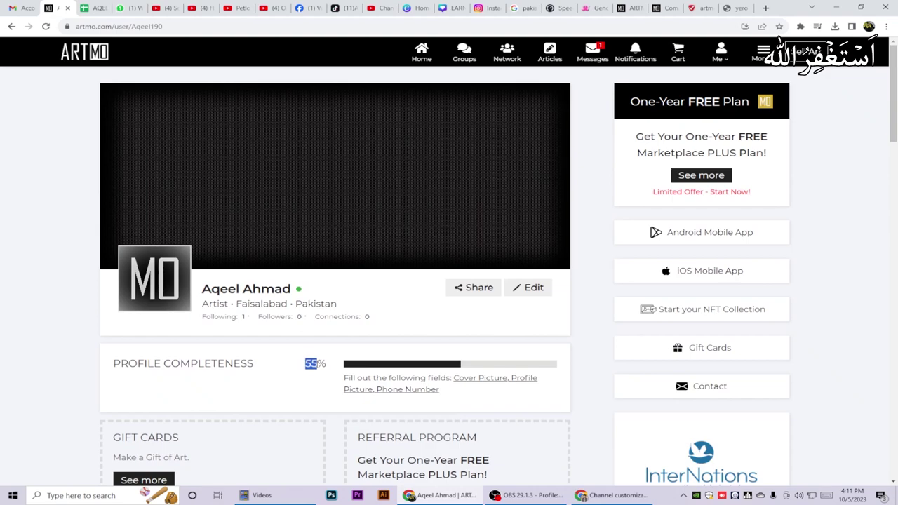
scroll(533, 401, down, 6)
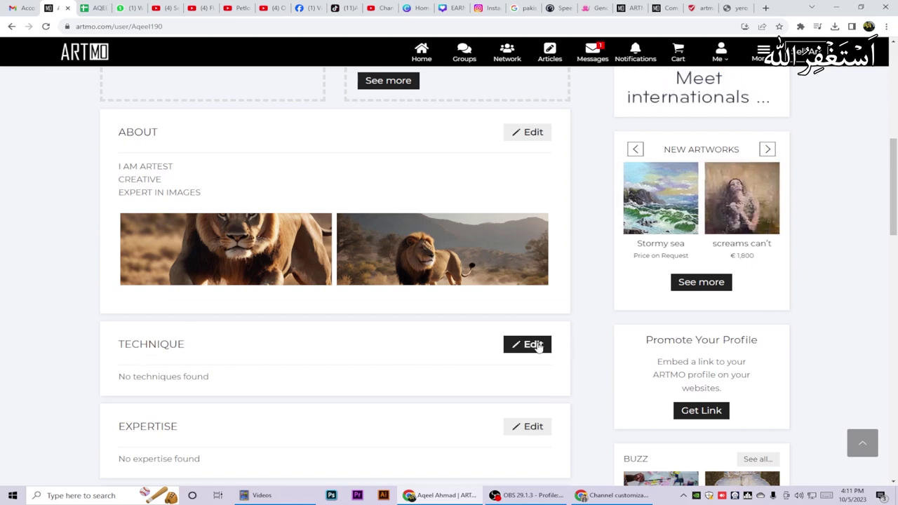
scroll(437, 369, up, 4)
scroll(439, 370, up, 3)
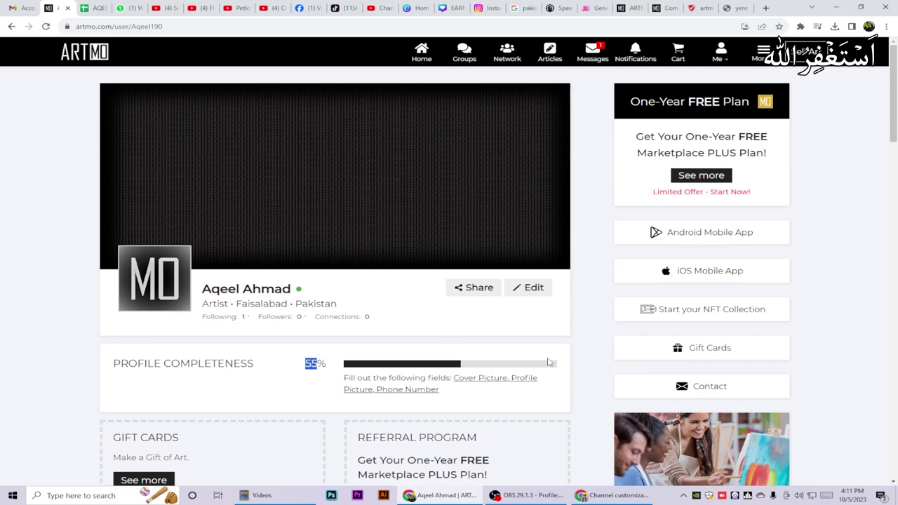
Read the ARTMO Team's welcome message, look at the site's additional navigation options and return to the artist profile page
click(592, 50)
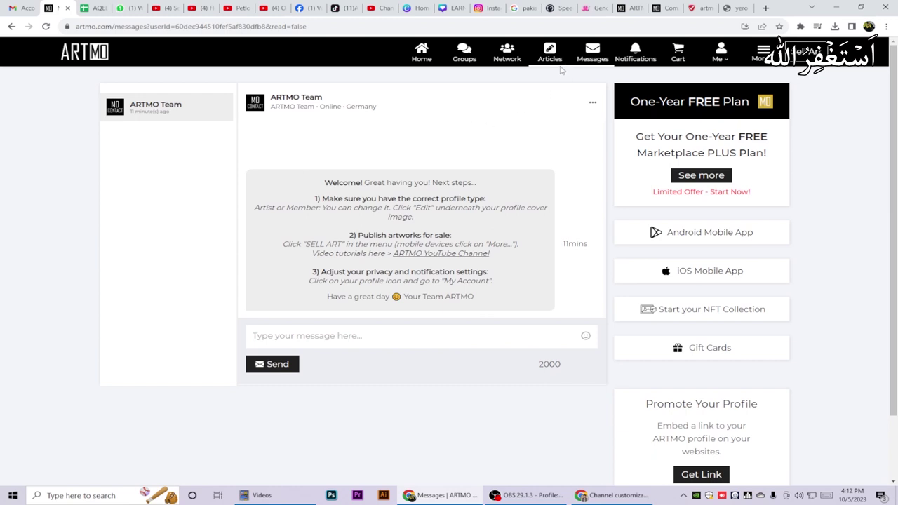
click(759, 54)
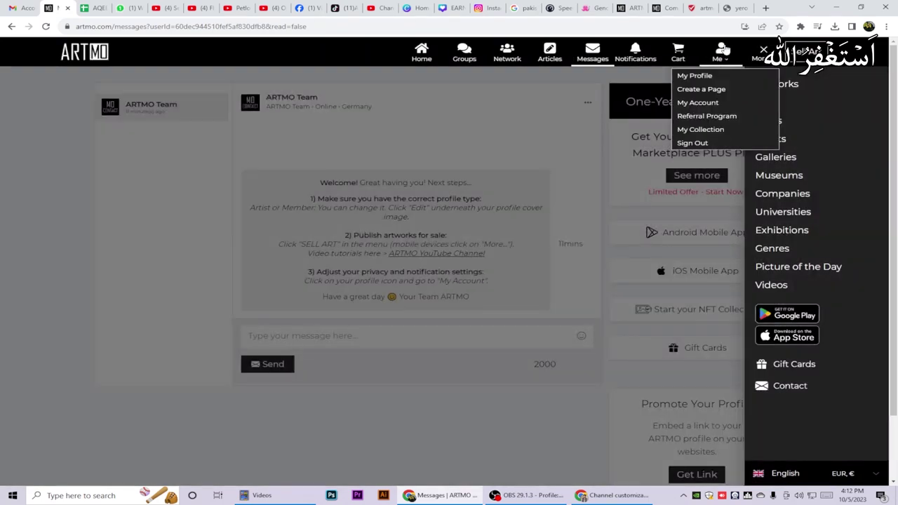
click(724, 50)
mouse_move(725, 50)
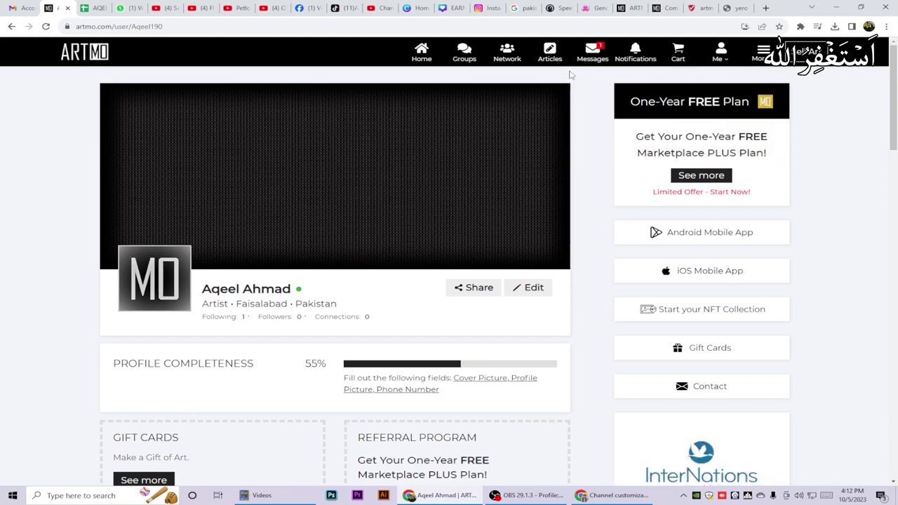
Look over the artist profile's sections from About down to Activity, and come back to the About section
scroll(395, 224, down, 7)
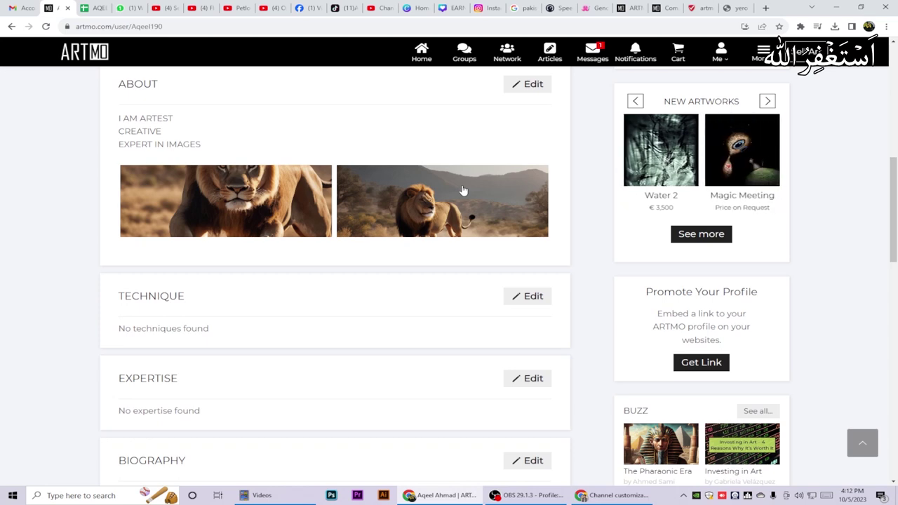
scroll(467, 188, down, 5)
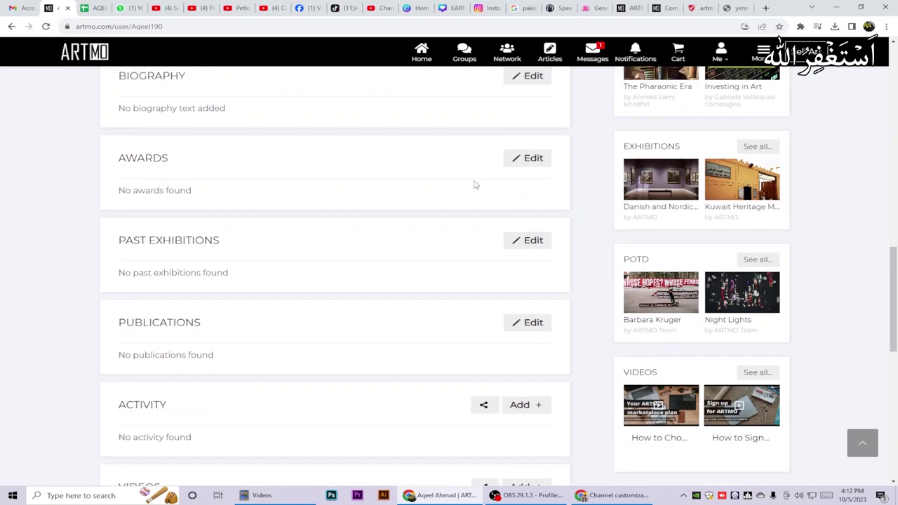
scroll(475, 185, up, 5)
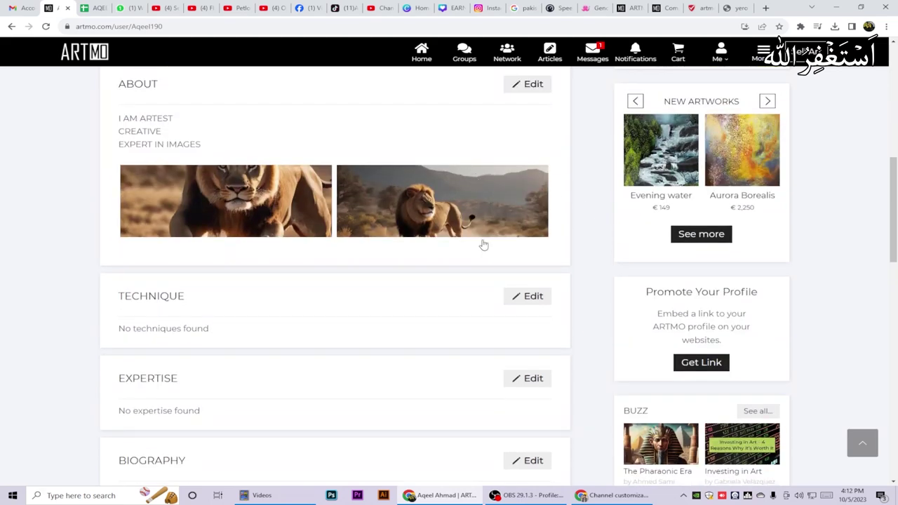